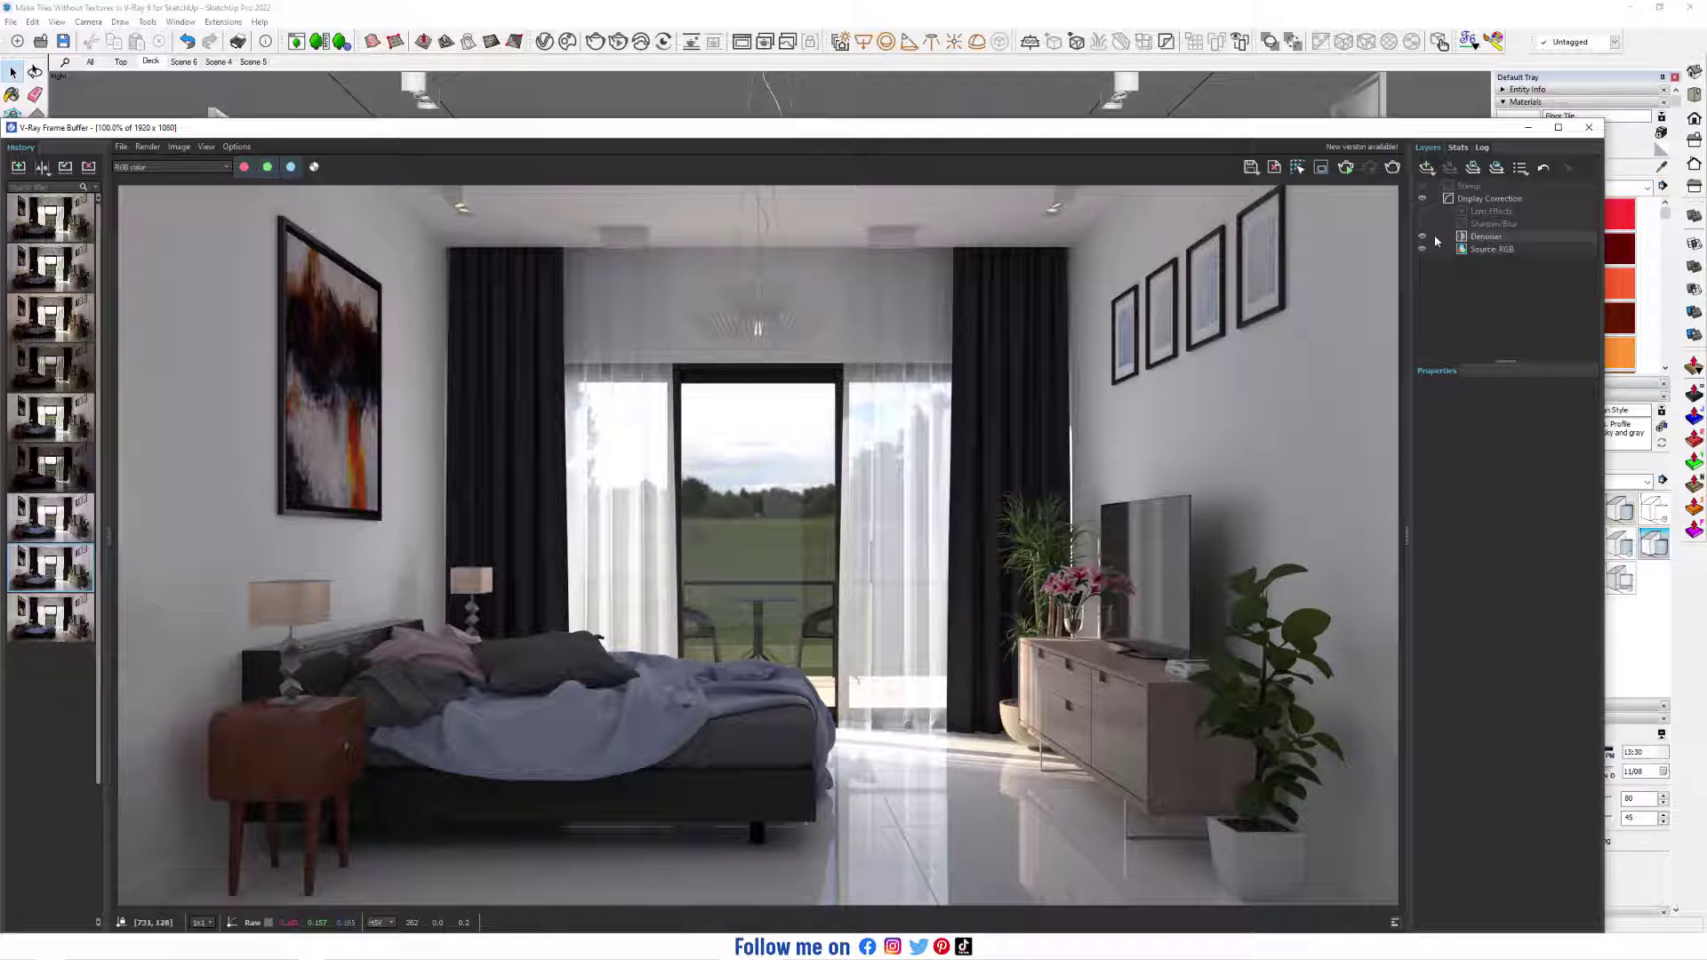
Add an Exposure layer to the render with Contrast set to 0.300
{"action": "left_click", "coordinate": [1433, 176]}
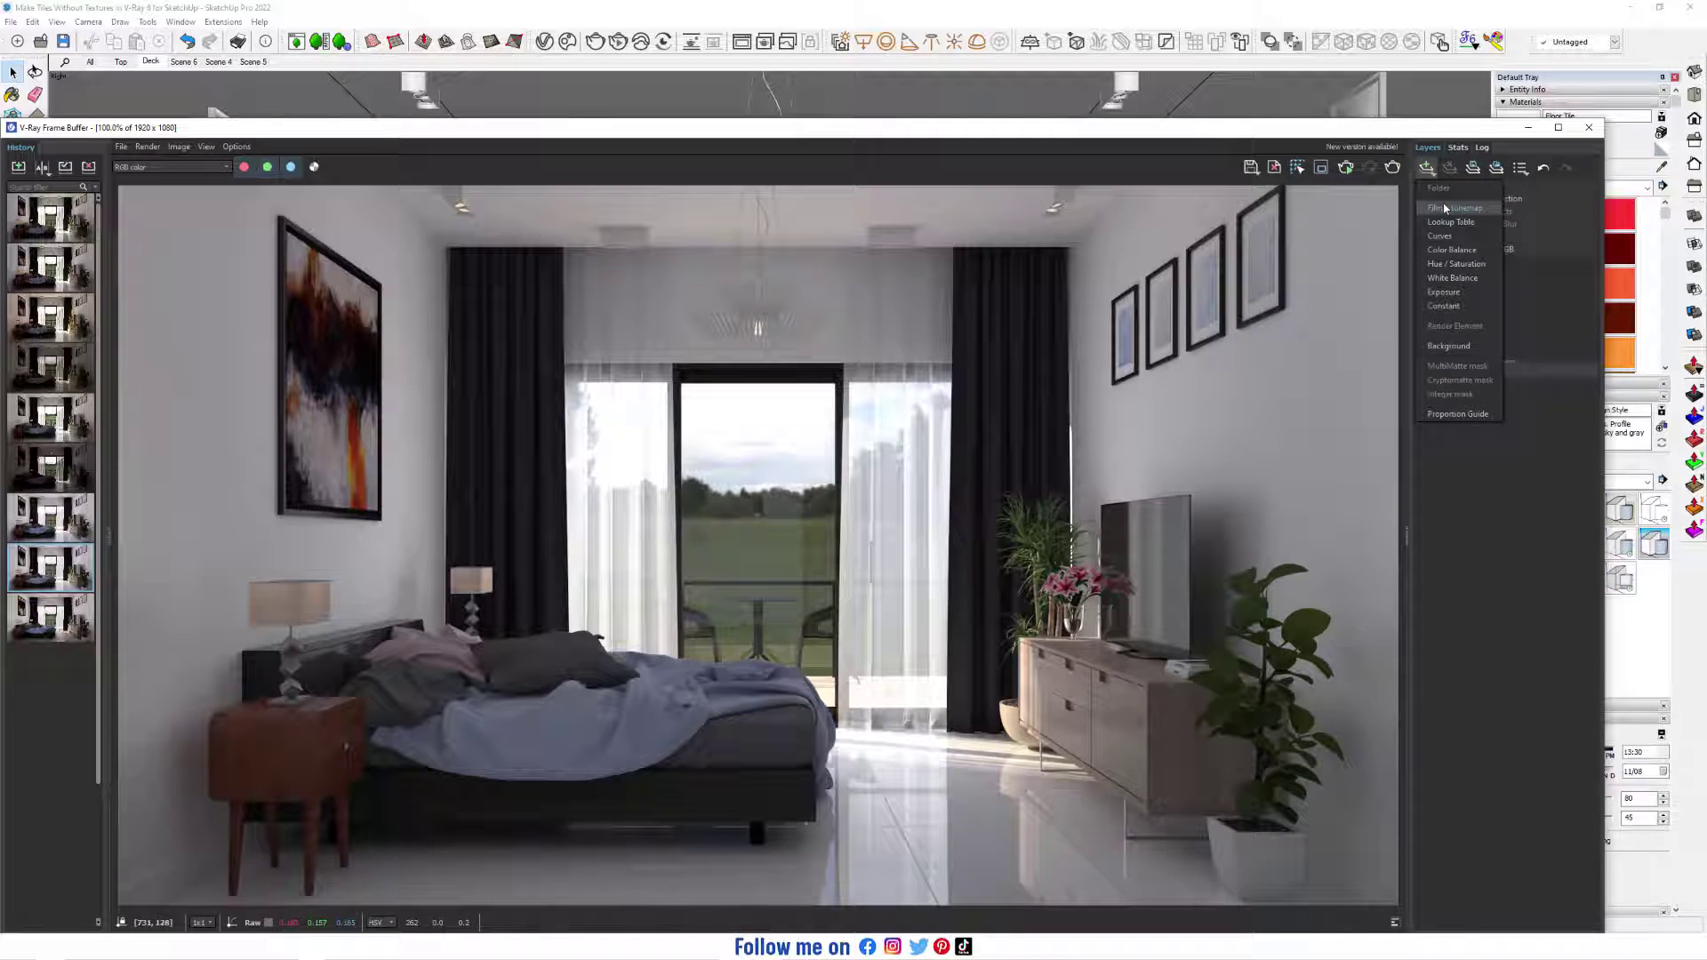
{"action": "left_click", "coordinate": [1471, 293]}
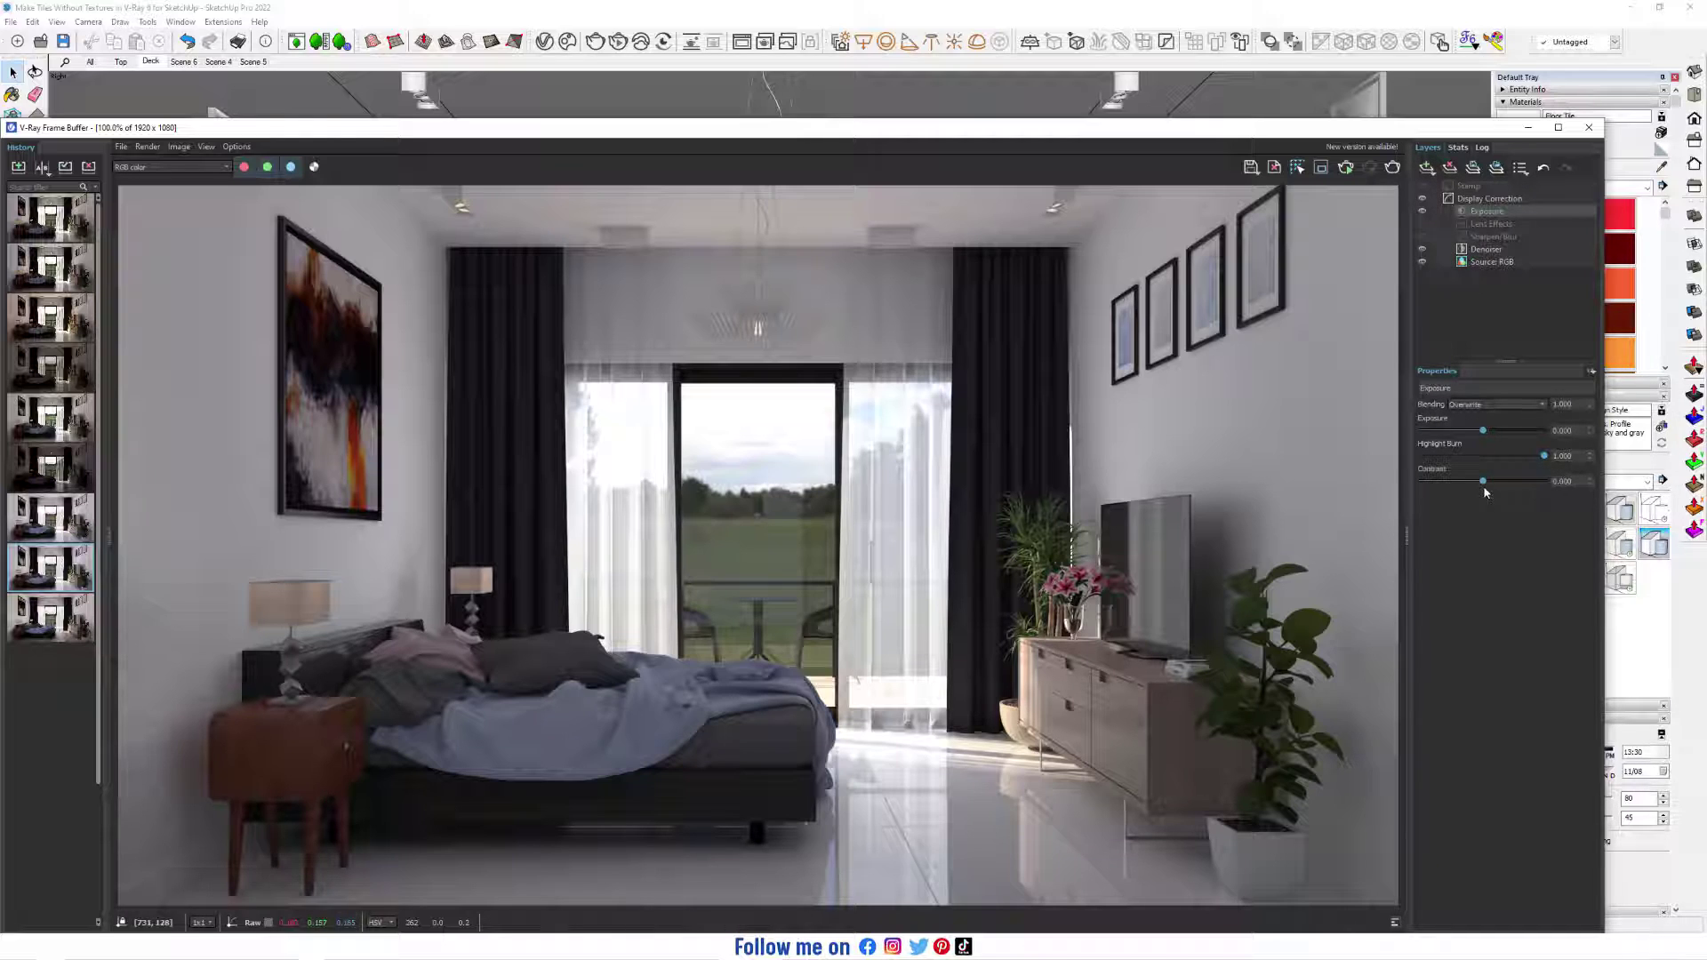
{"action": "left_click_drag", "start_coordinate": [1483, 482], "coordinate": [1500, 482]}
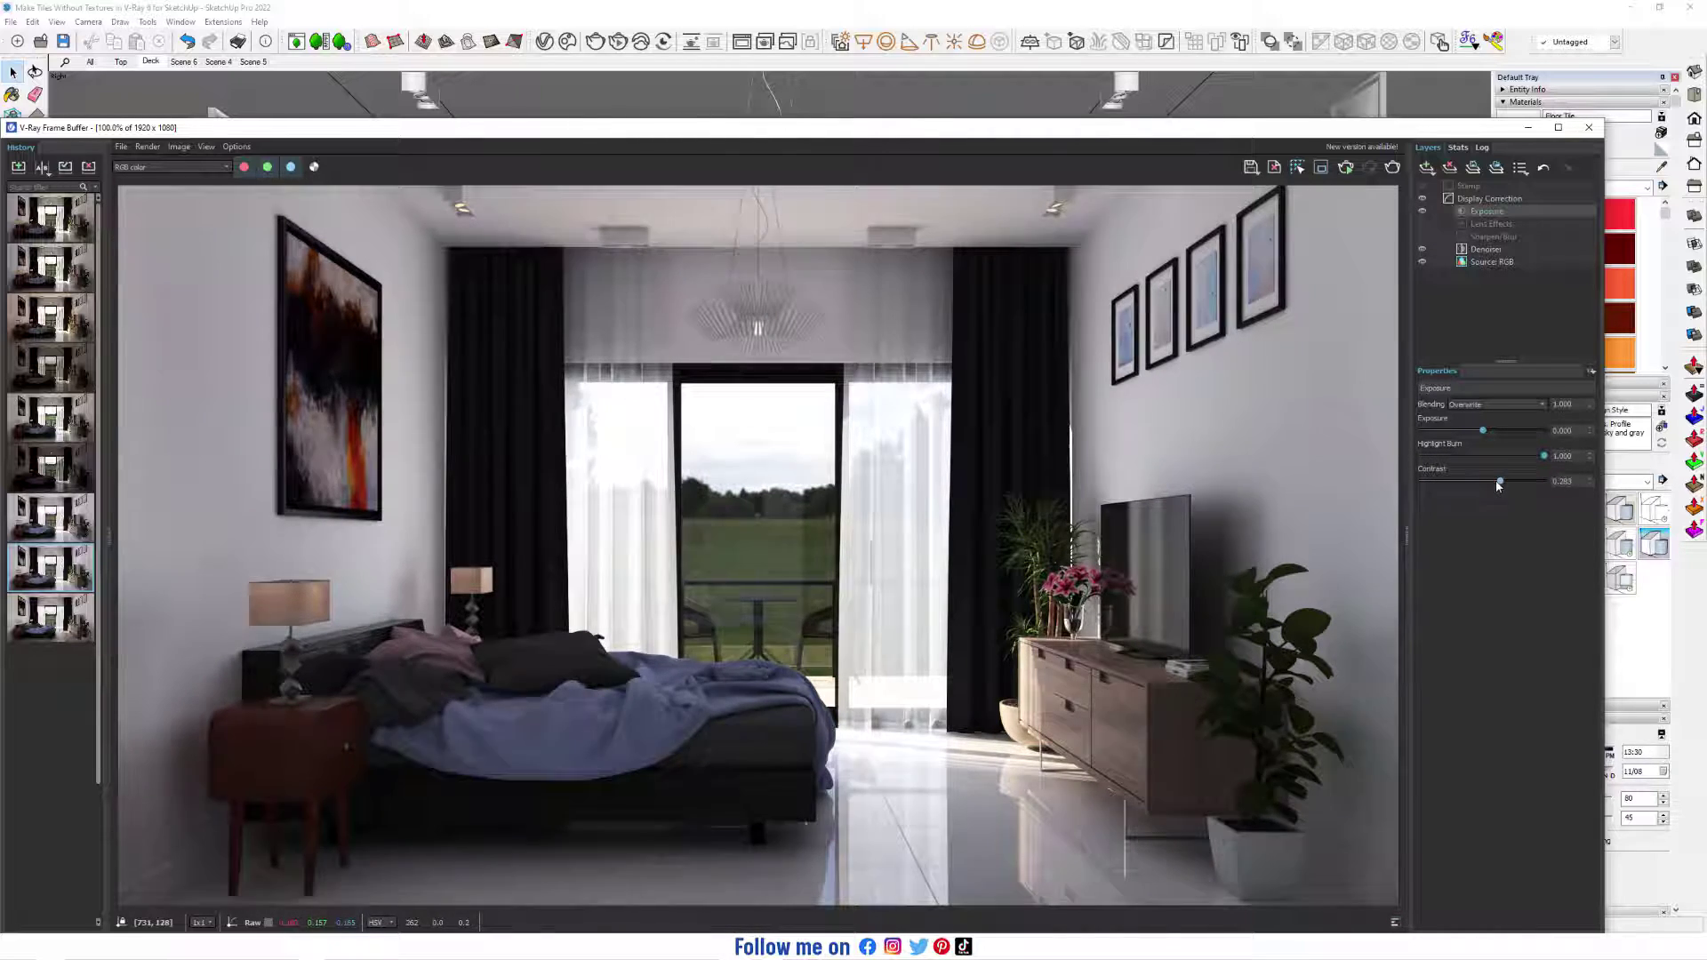
{"action": "double_click", "coordinate": [1563, 481]}
{"action": "type", "text": "0."}
{"action": "key", "text": "Return"}
Compare the Exposure layer on and off, then set Highlight Burn to 0.400
{"action": "left_click", "coordinate": [1422, 211]}
{"action": "left_click", "coordinate": [1422, 211]}
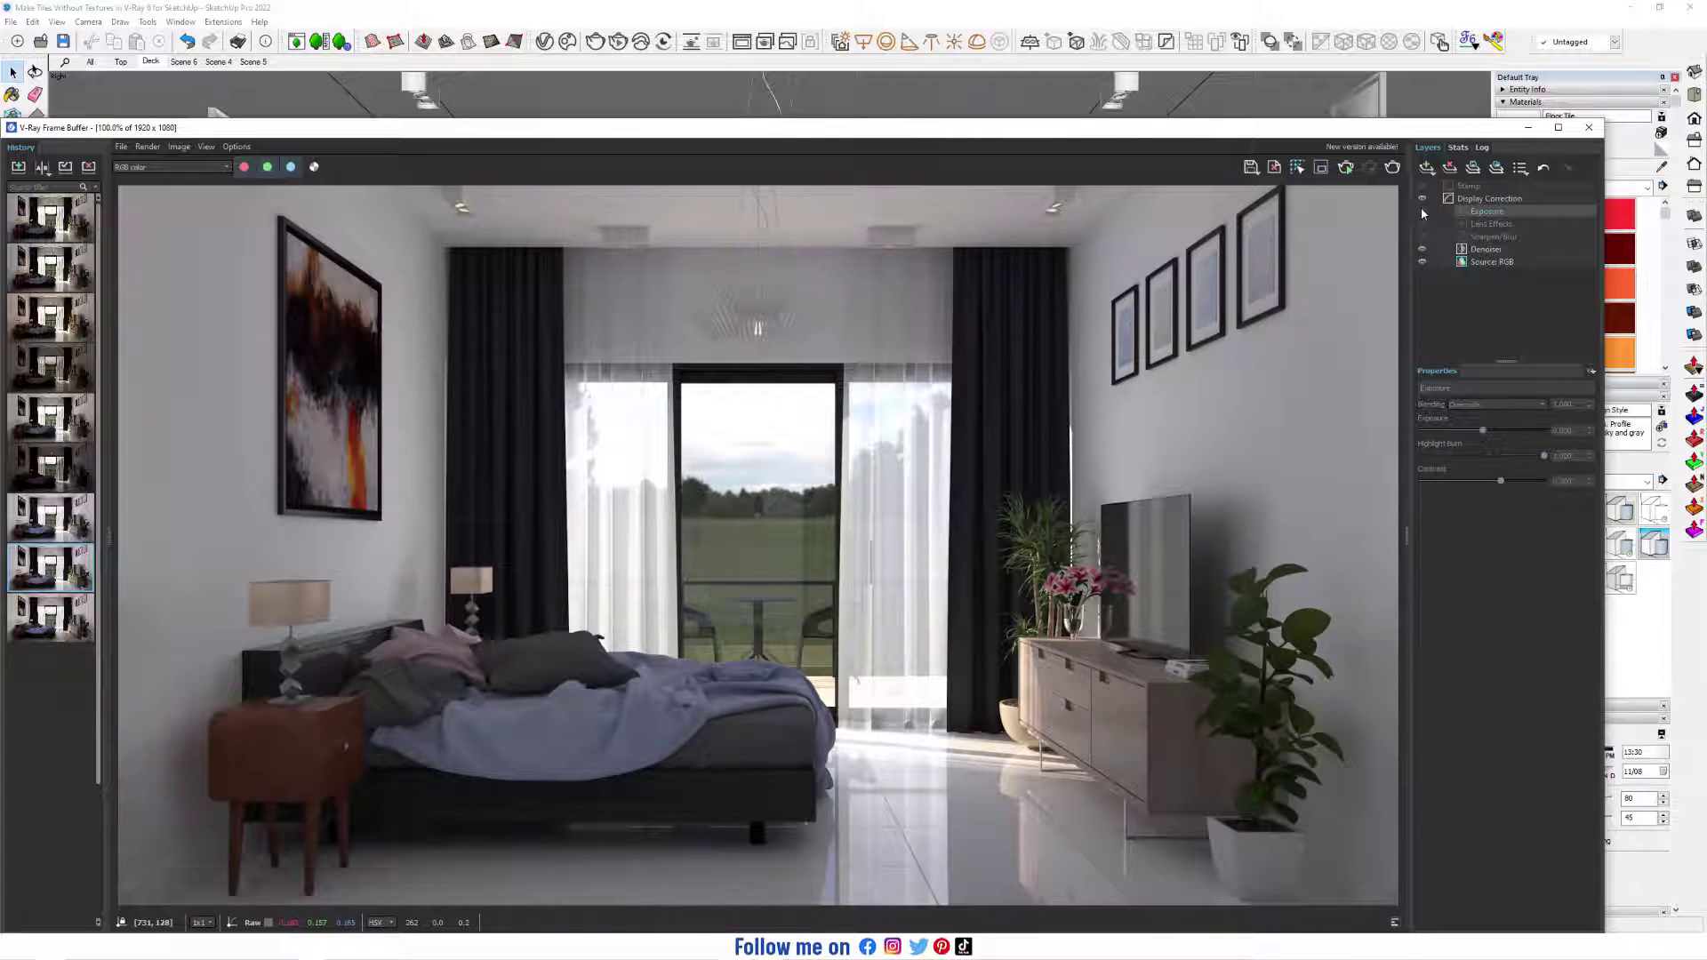
{"action": "left_click", "coordinate": [1423, 211]}
{"action": "left_click", "coordinate": [1423, 212]}
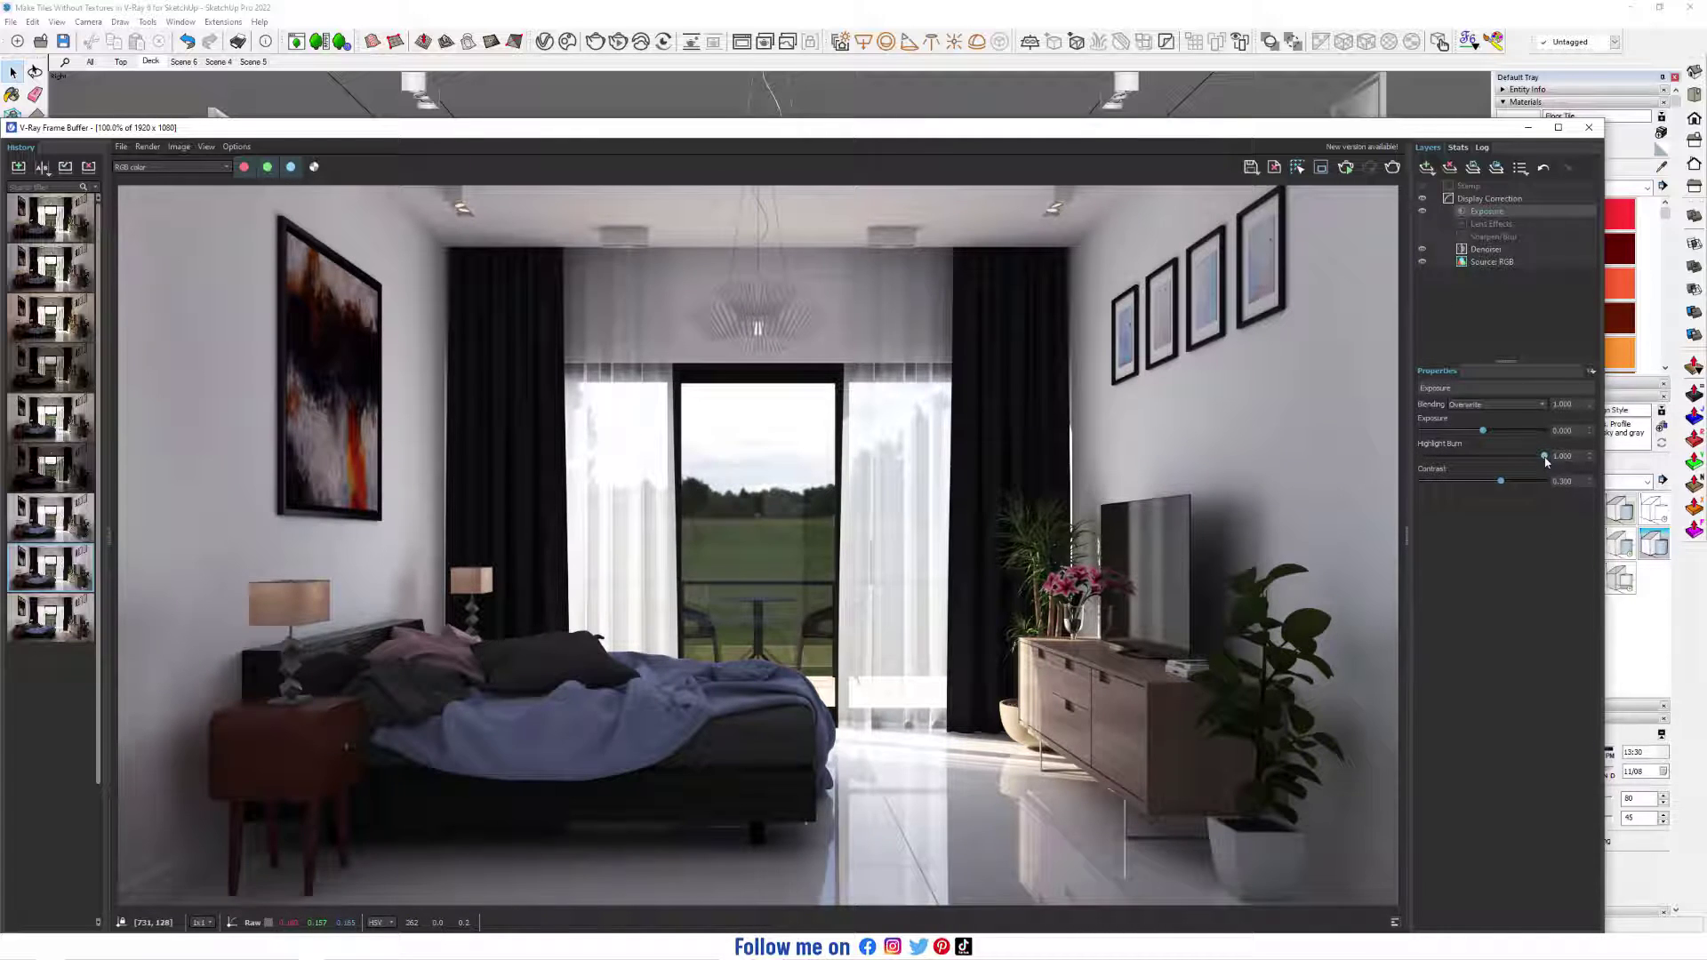
{"action": "left_click_drag", "start_coordinate": [1544, 456], "coordinate": [1490, 456]}
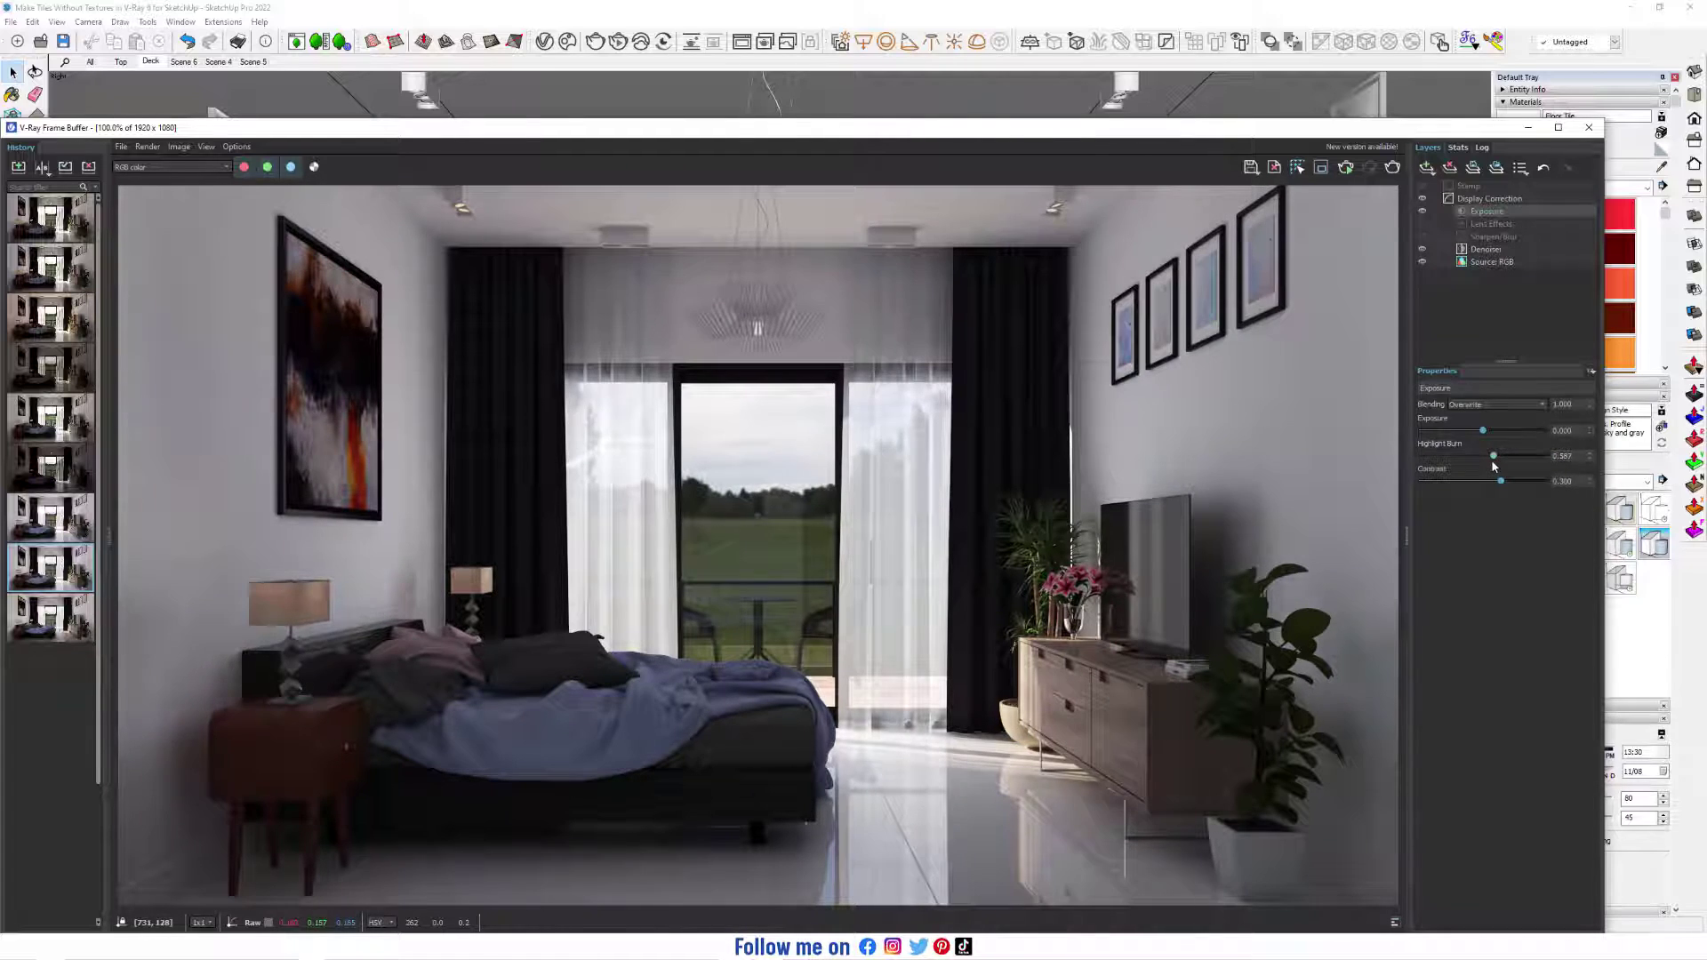
{"action": "double_click", "coordinate": [1562, 455]}
{"action": "type", "text": "0.4"}
{"action": "key", "text": "Return"}
Toggle the Exposure layer on and off repeatedly to compare the render
{"action": "left_click", "coordinate": [1423, 211]}
{"action": "left_click", "coordinate": [1423, 212]}
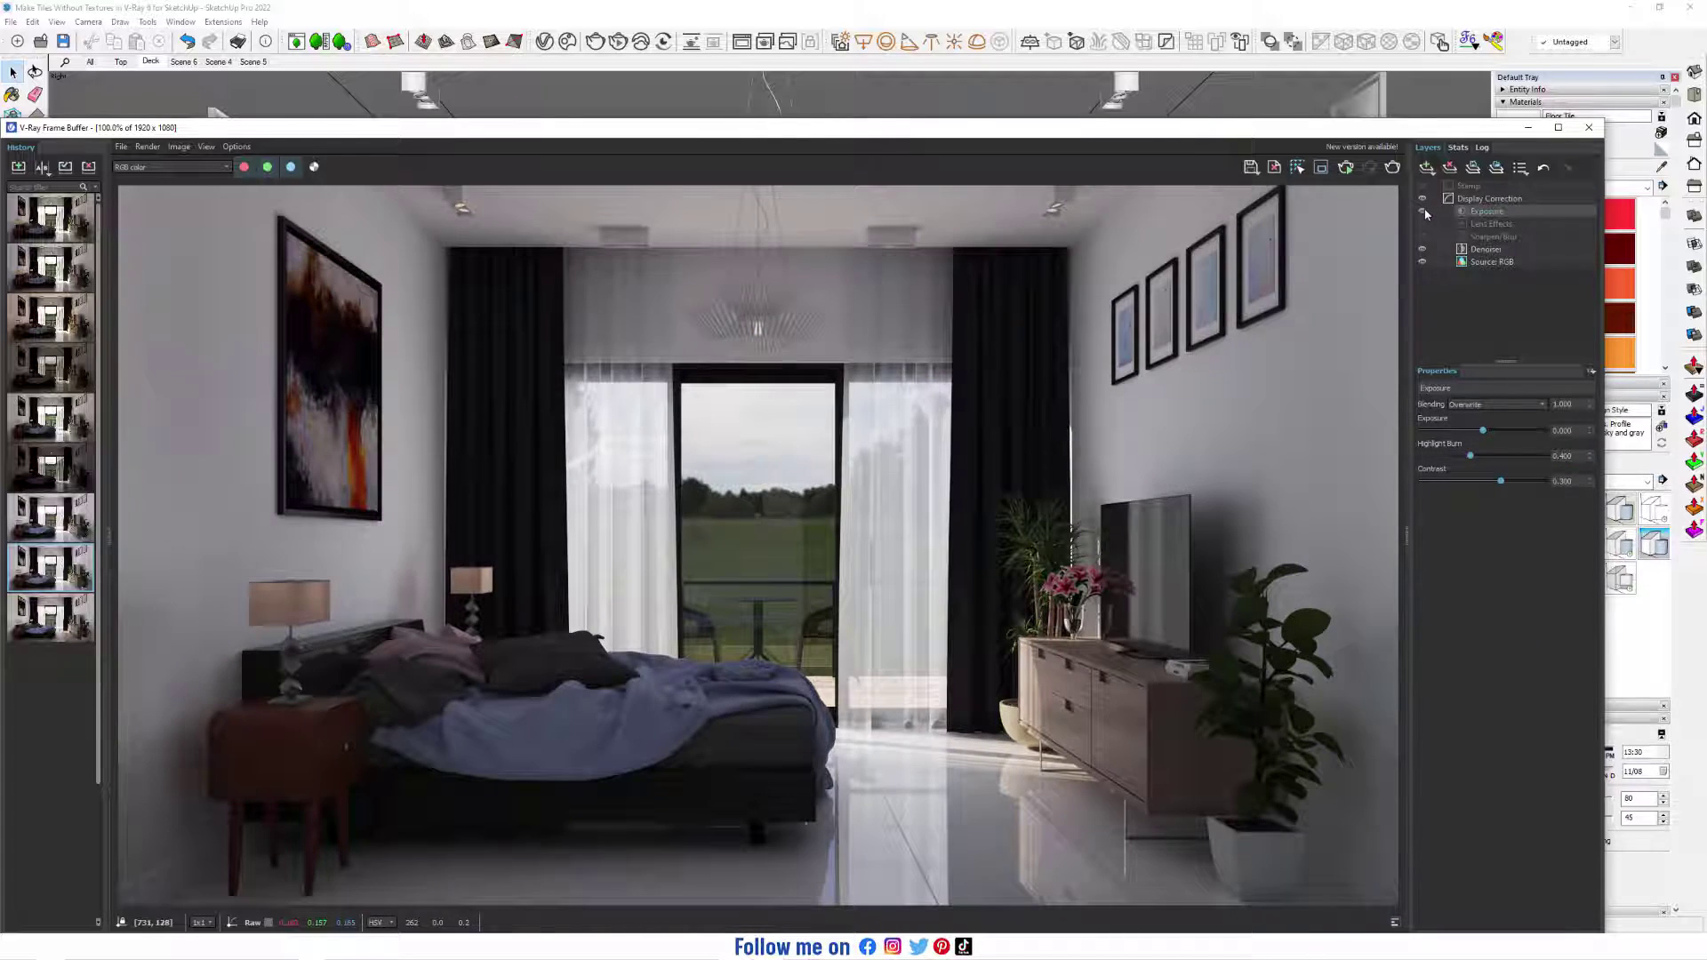
{"action": "left_click", "coordinate": [1423, 212]}
{"action": "left_click", "coordinate": [1424, 212]}
{"action": "left_click", "coordinate": [1422, 212]}
{"action": "left_click", "coordinate": [1421, 212]}
{"action": "left_click", "coordinate": [1422, 211]}
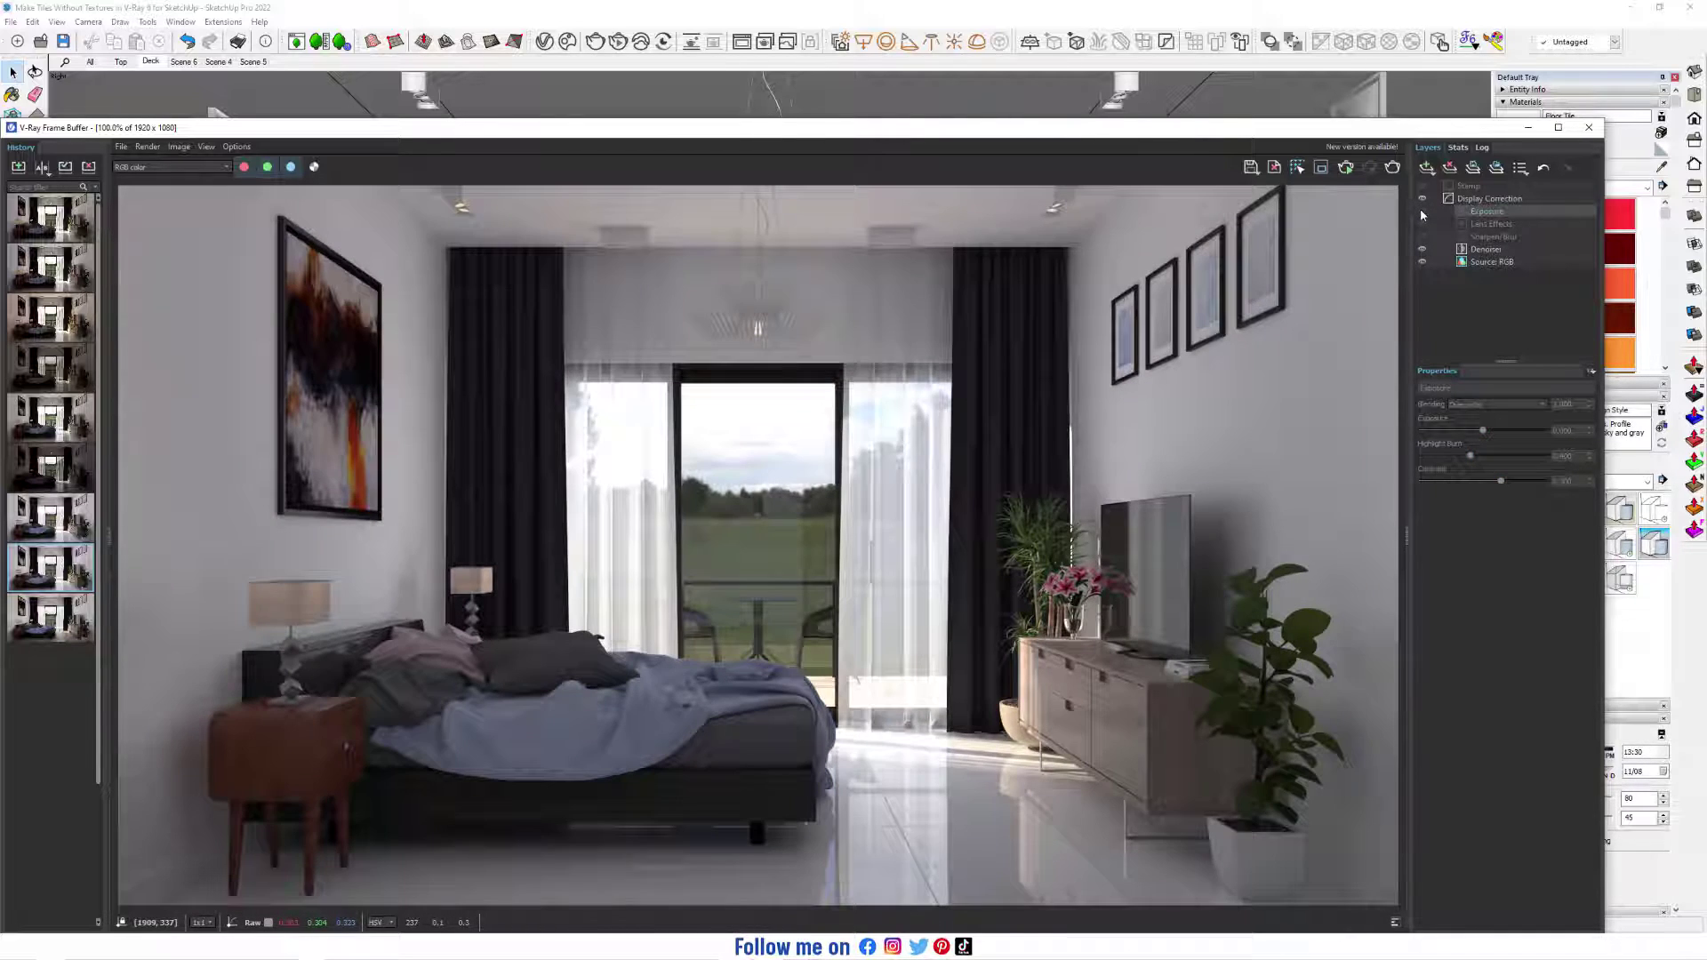
{"action": "left_click", "coordinate": [1421, 211]}
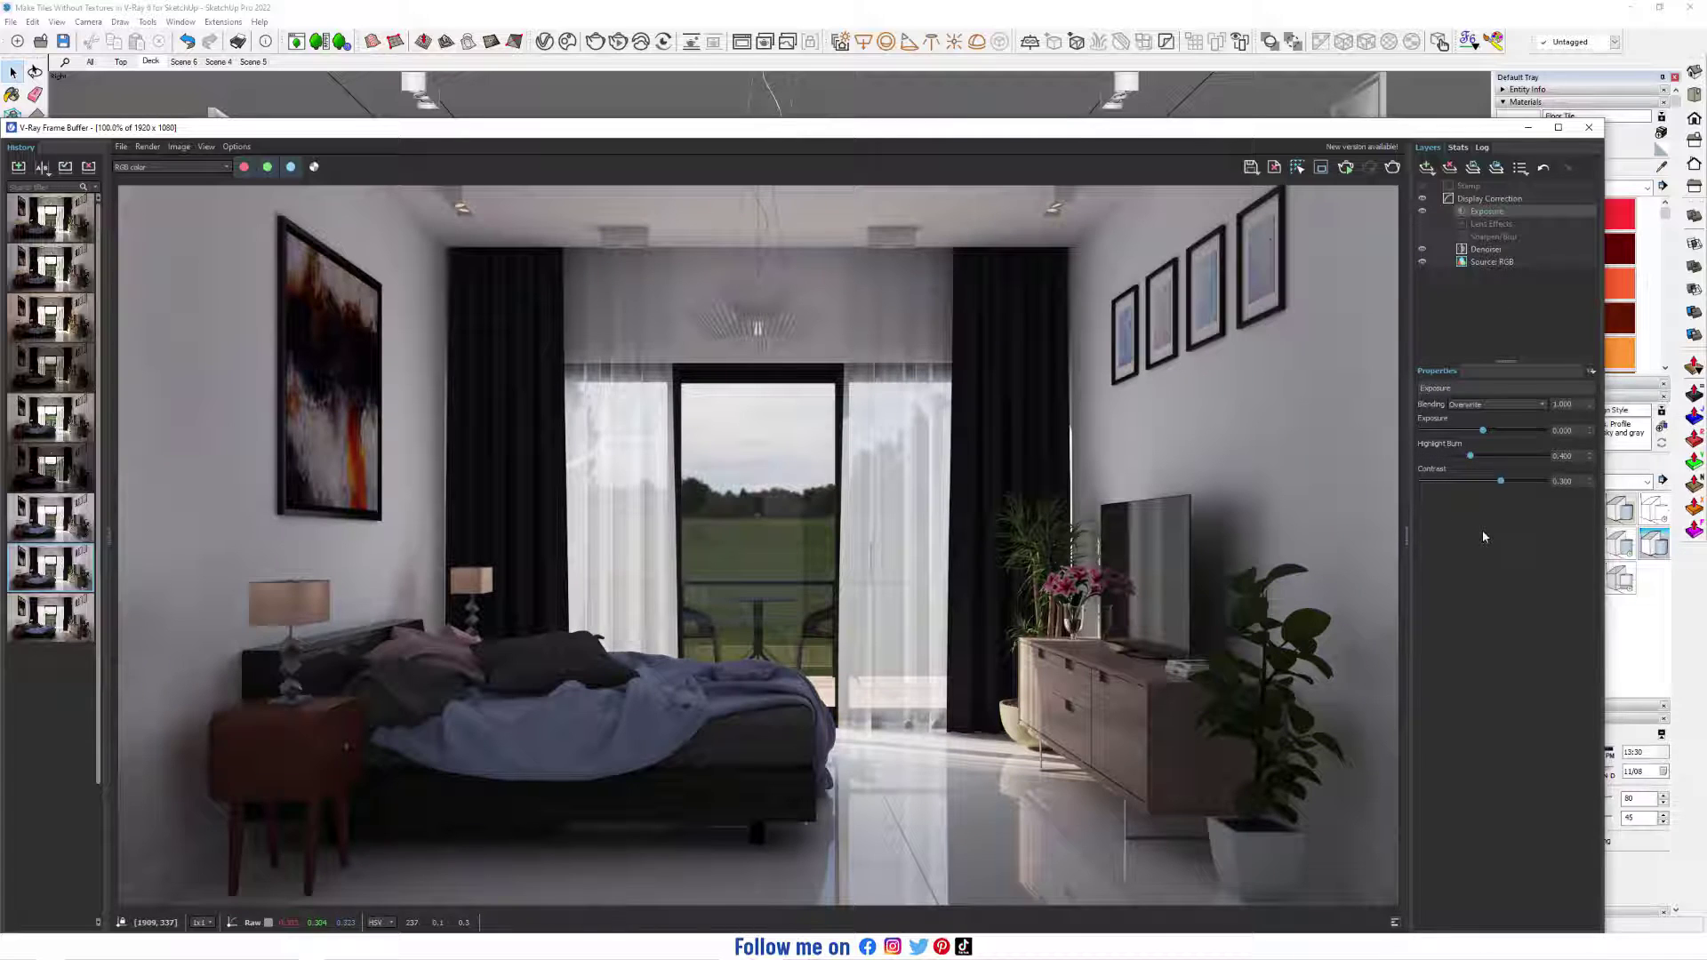
Raise the layer's Exposure to 0.750 and compare it switched off and on
{"action": "left_click_drag", "start_coordinate": [1482, 430], "coordinate": [1495, 433]}
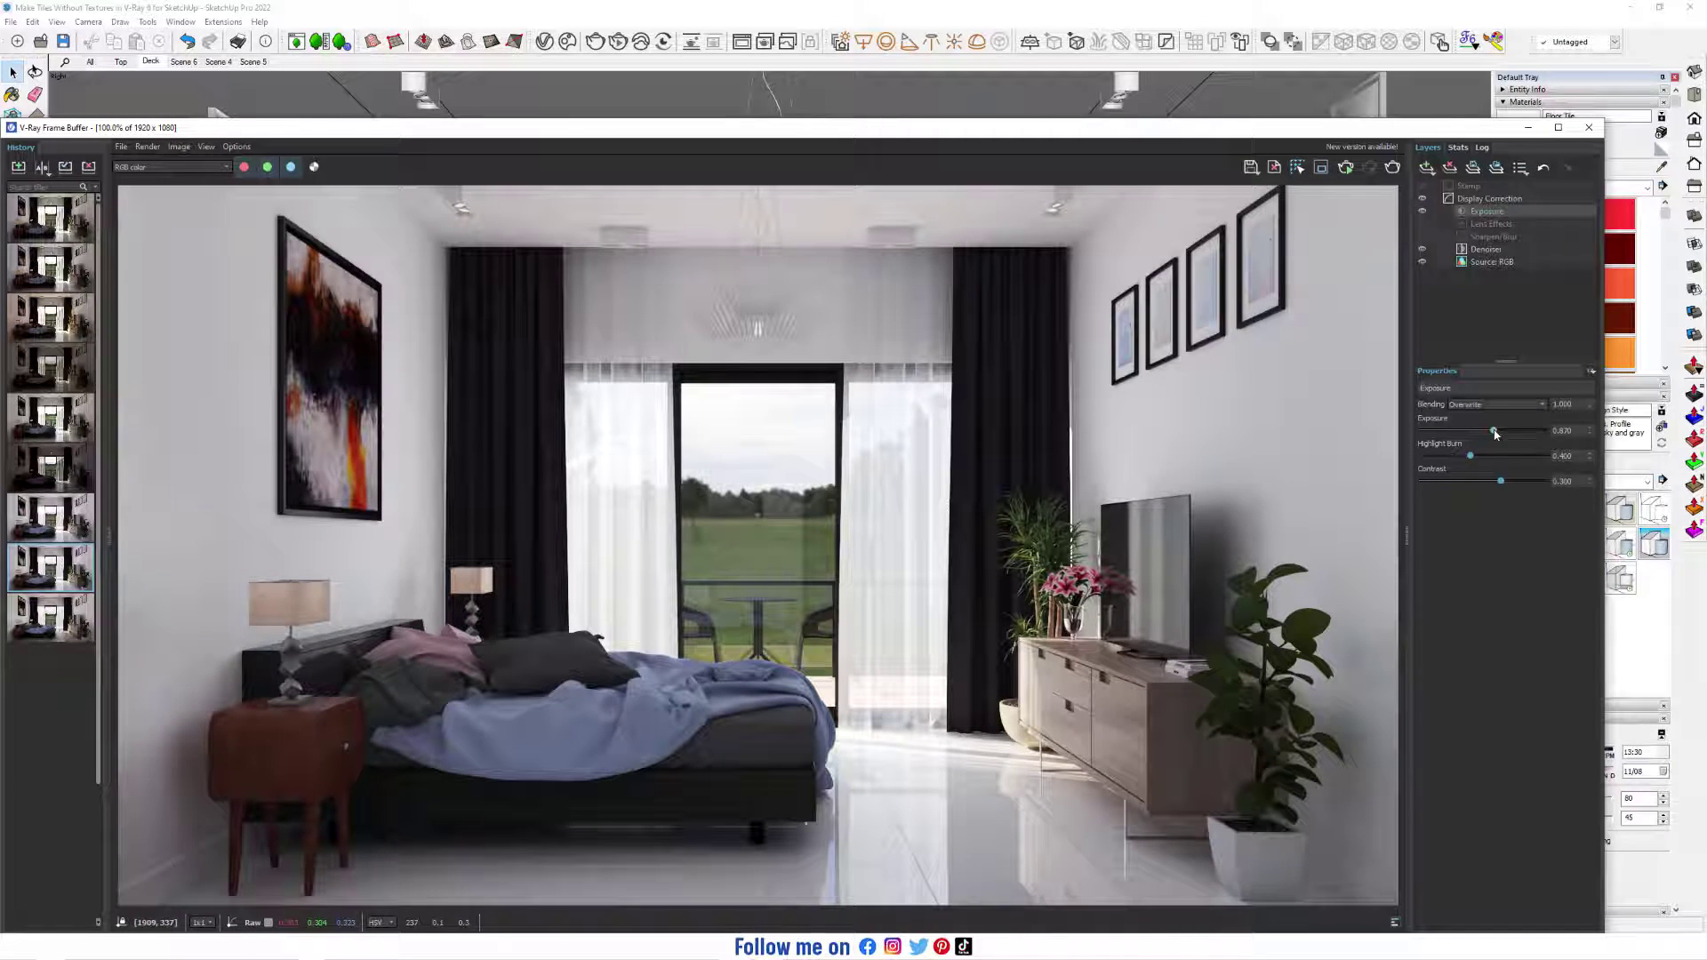
{"action": "double_click", "coordinate": [1565, 430]}
{"action": "type", "text": "0"}
{"action": "type", "text": "."}
{"action": "key", "text": "Return"}
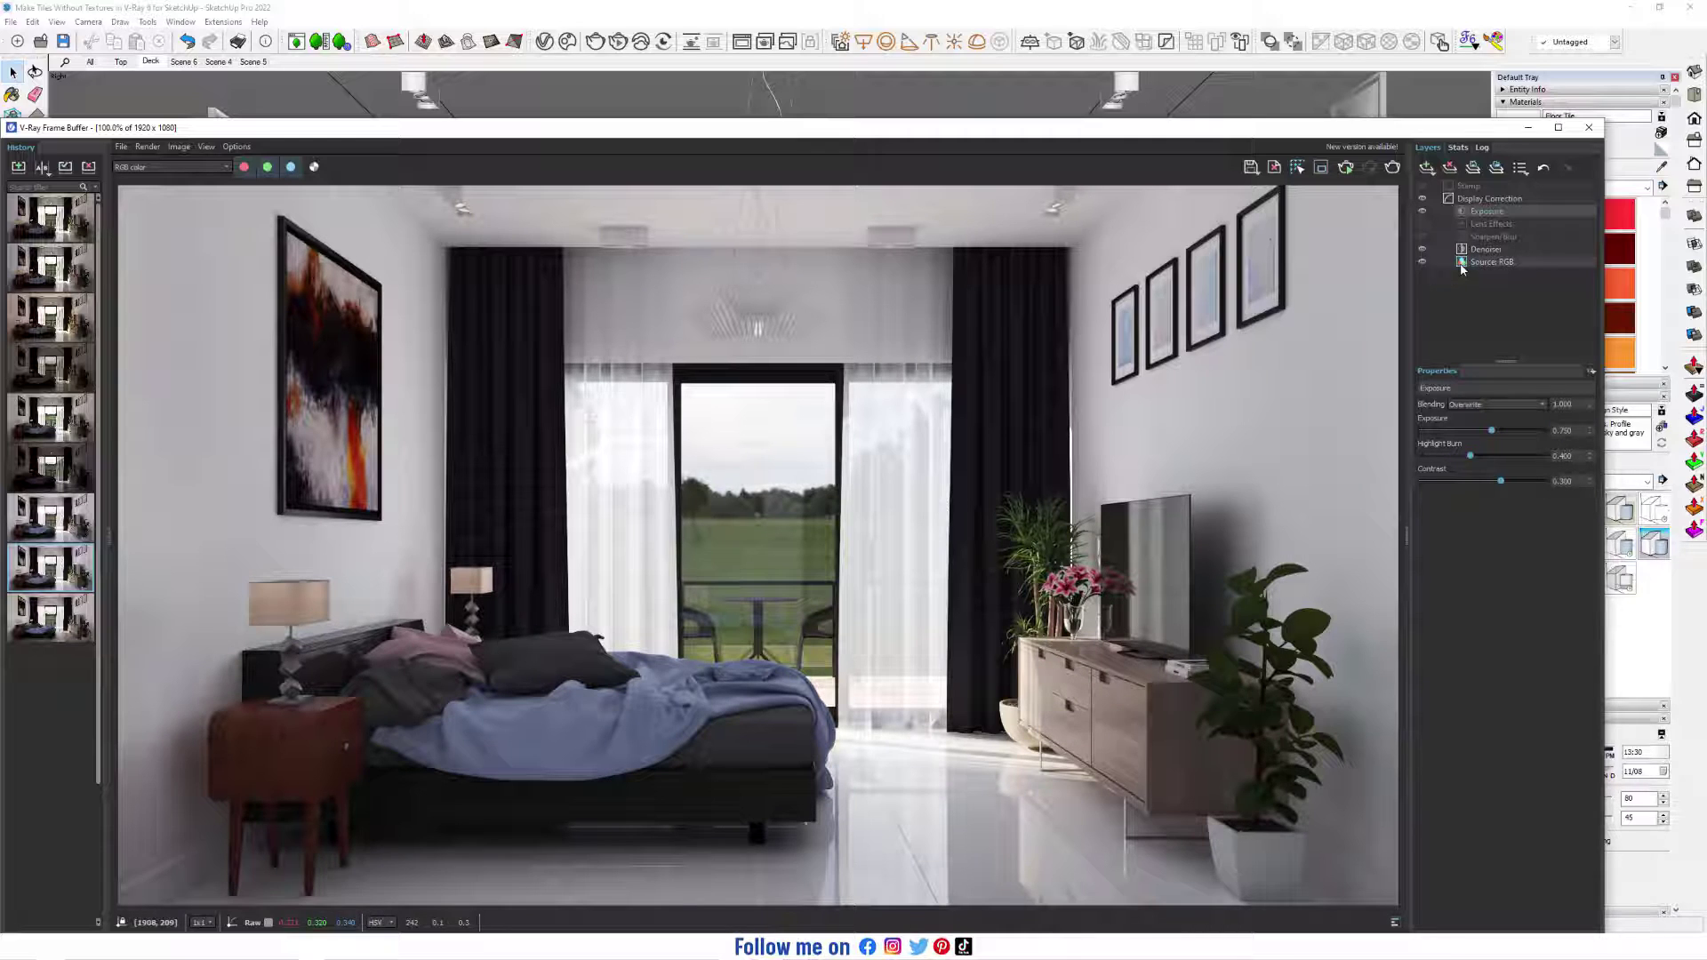
{"action": "left_click", "coordinate": [1421, 212]}
{"action": "left_click", "coordinate": [1422, 212]}
Enable Calculate Sharpen/Blur on the Sharpen/Blur layer with blur radius at zero
{"action": "left_click", "coordinate": [1499, 237]}
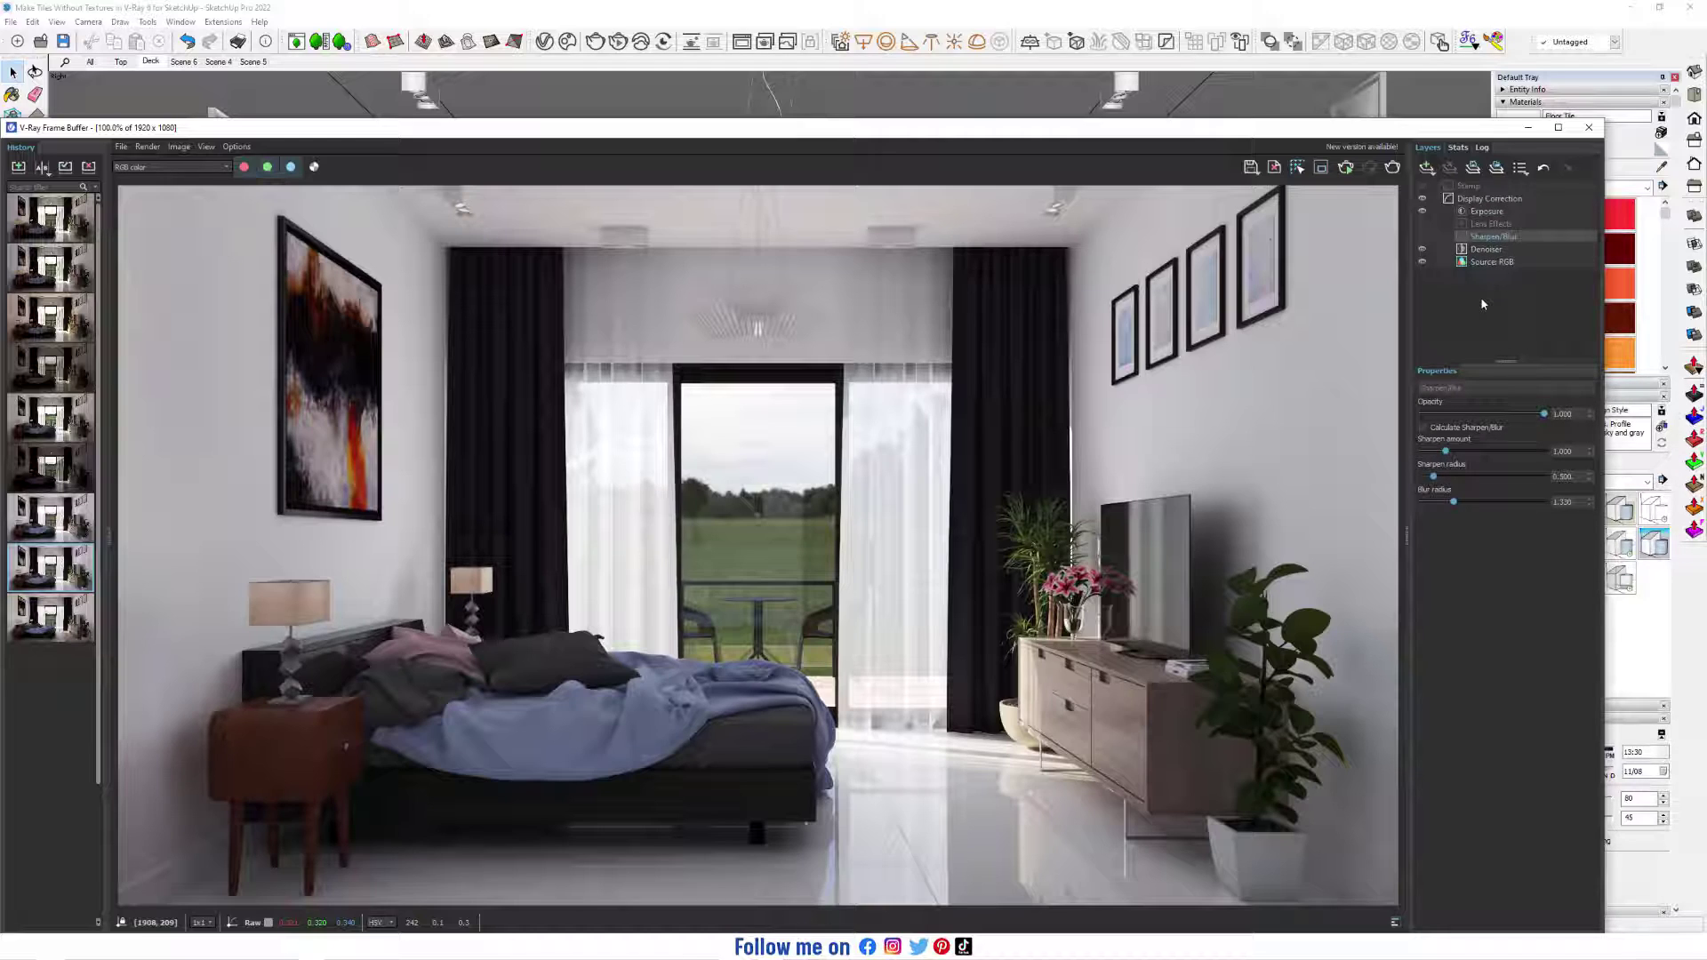
{"action": "left_click", "coordinate": [1423, 427]}
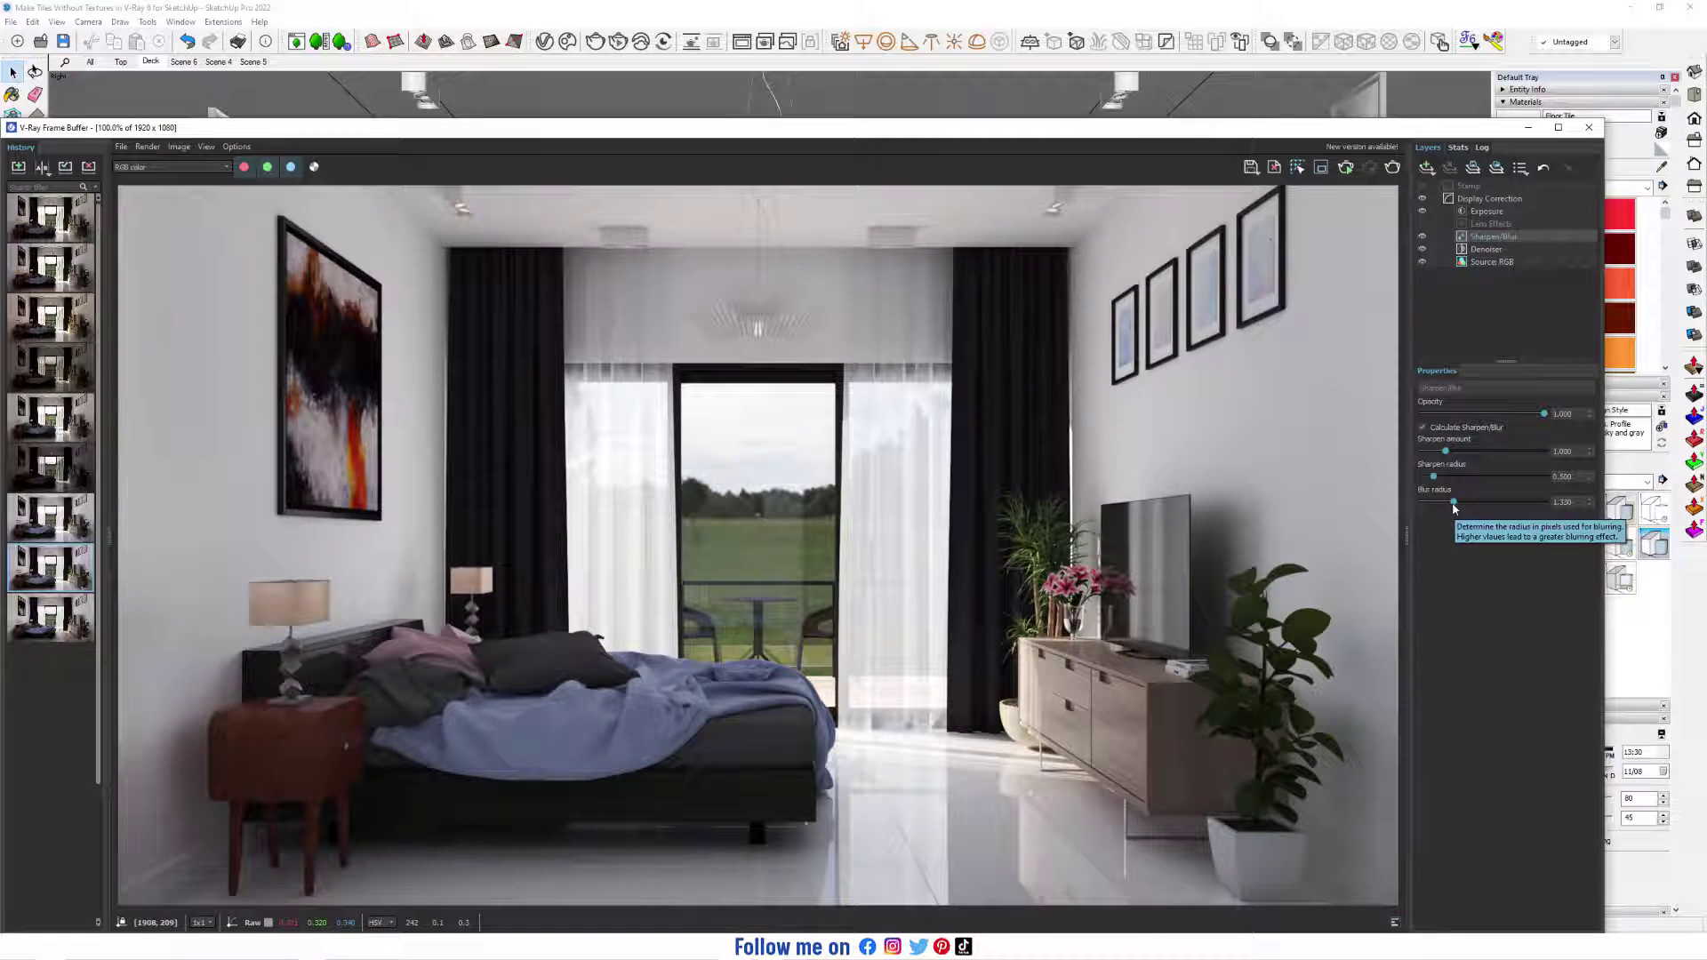
{"action": "left_click_drag", "start_coordinate": [1455, 504], "coordinate": [1408, 511]}
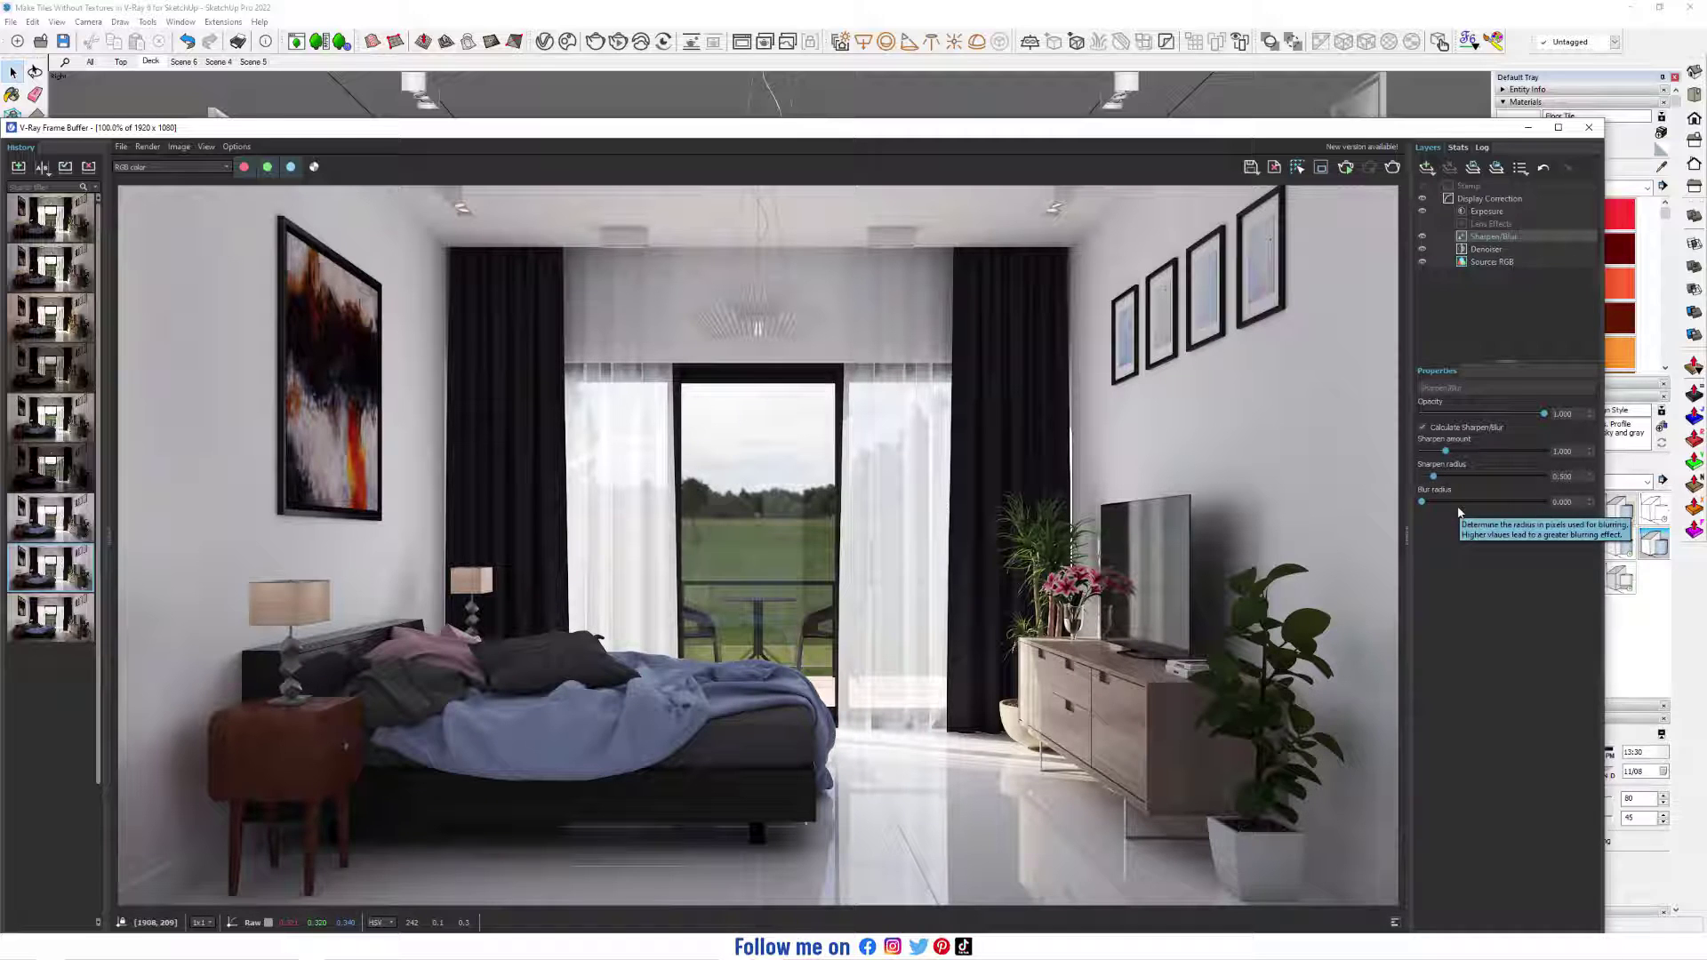
{"action": "left_click", "coordinate": [1423, 427]}
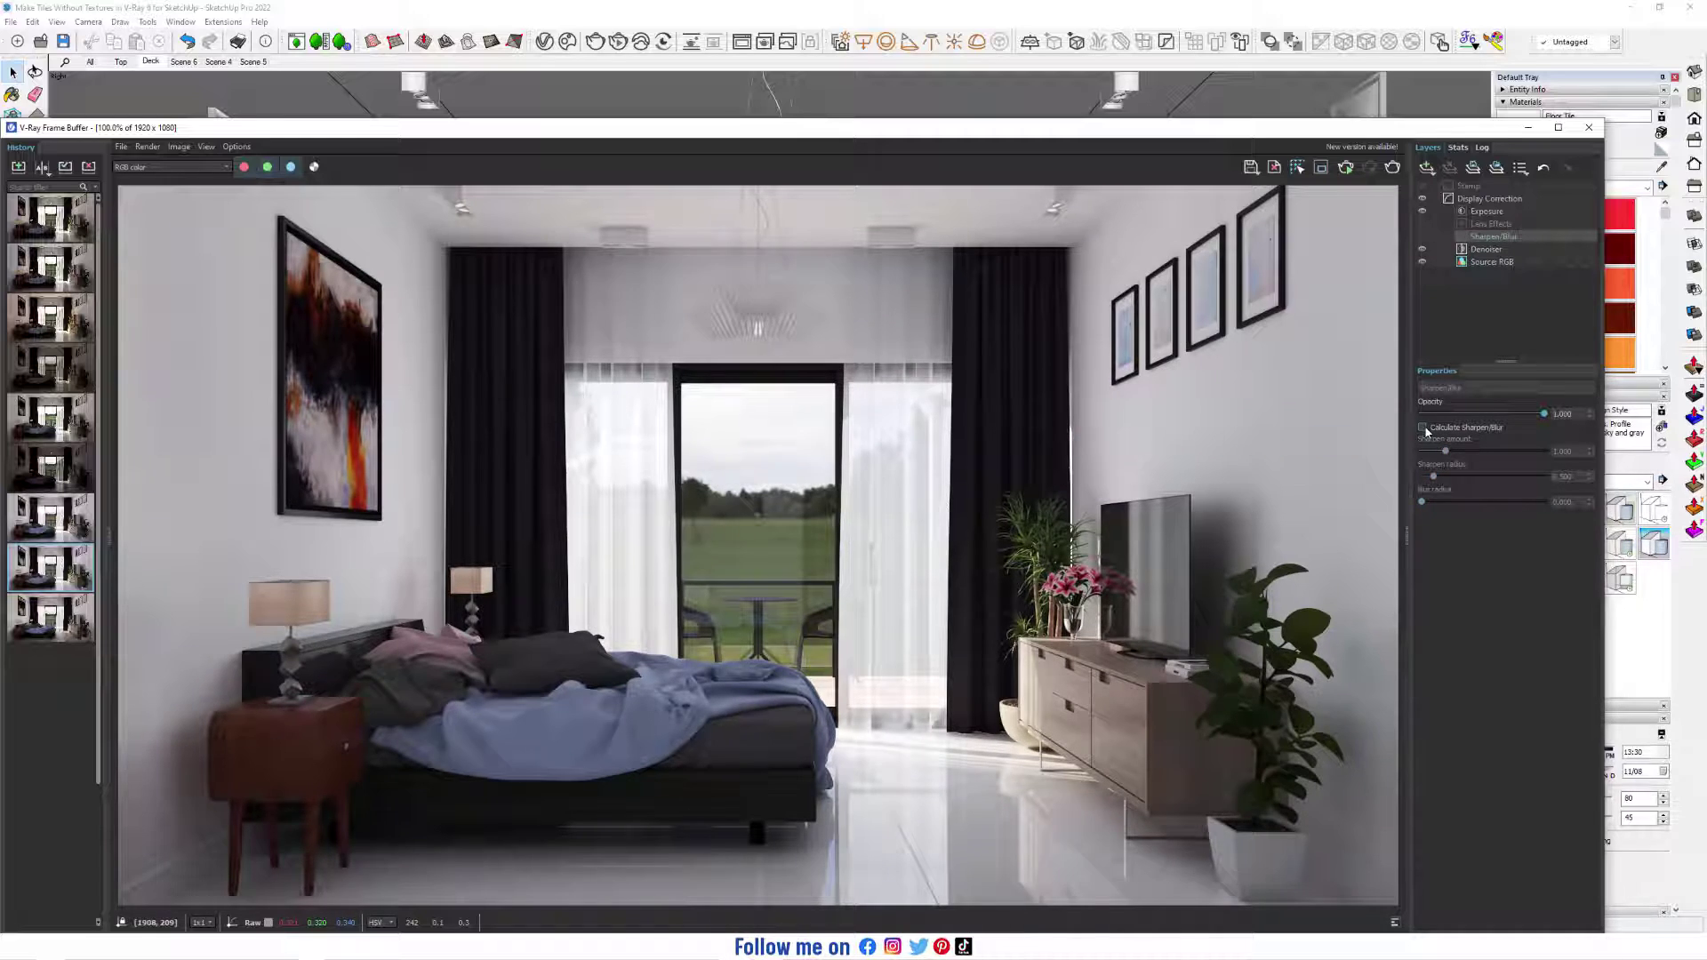
{"action": "left_click", "coordinate": [1424, 428]}
Set Sharpen amount to 5.000, then hide the Sharpen/Blur layer to compare
{"action": "double_click", "coordinate": [1565, 451]}
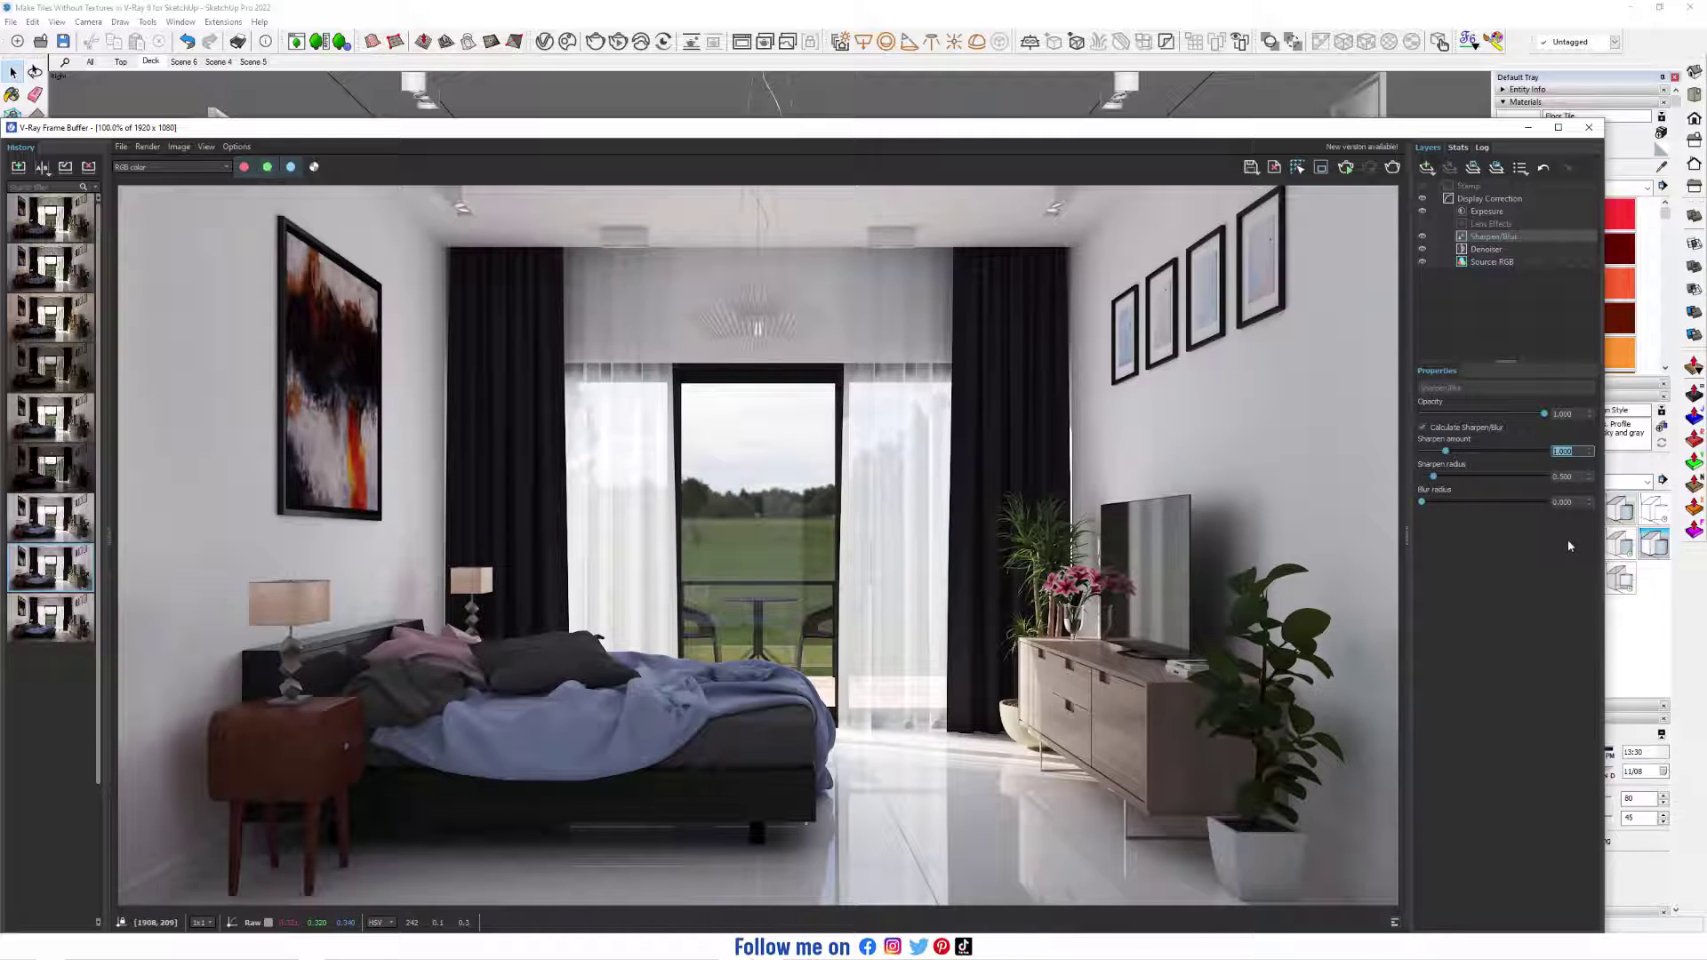
{"action": "type", "text": "5"}
{"action": "key", "text": "Return"}
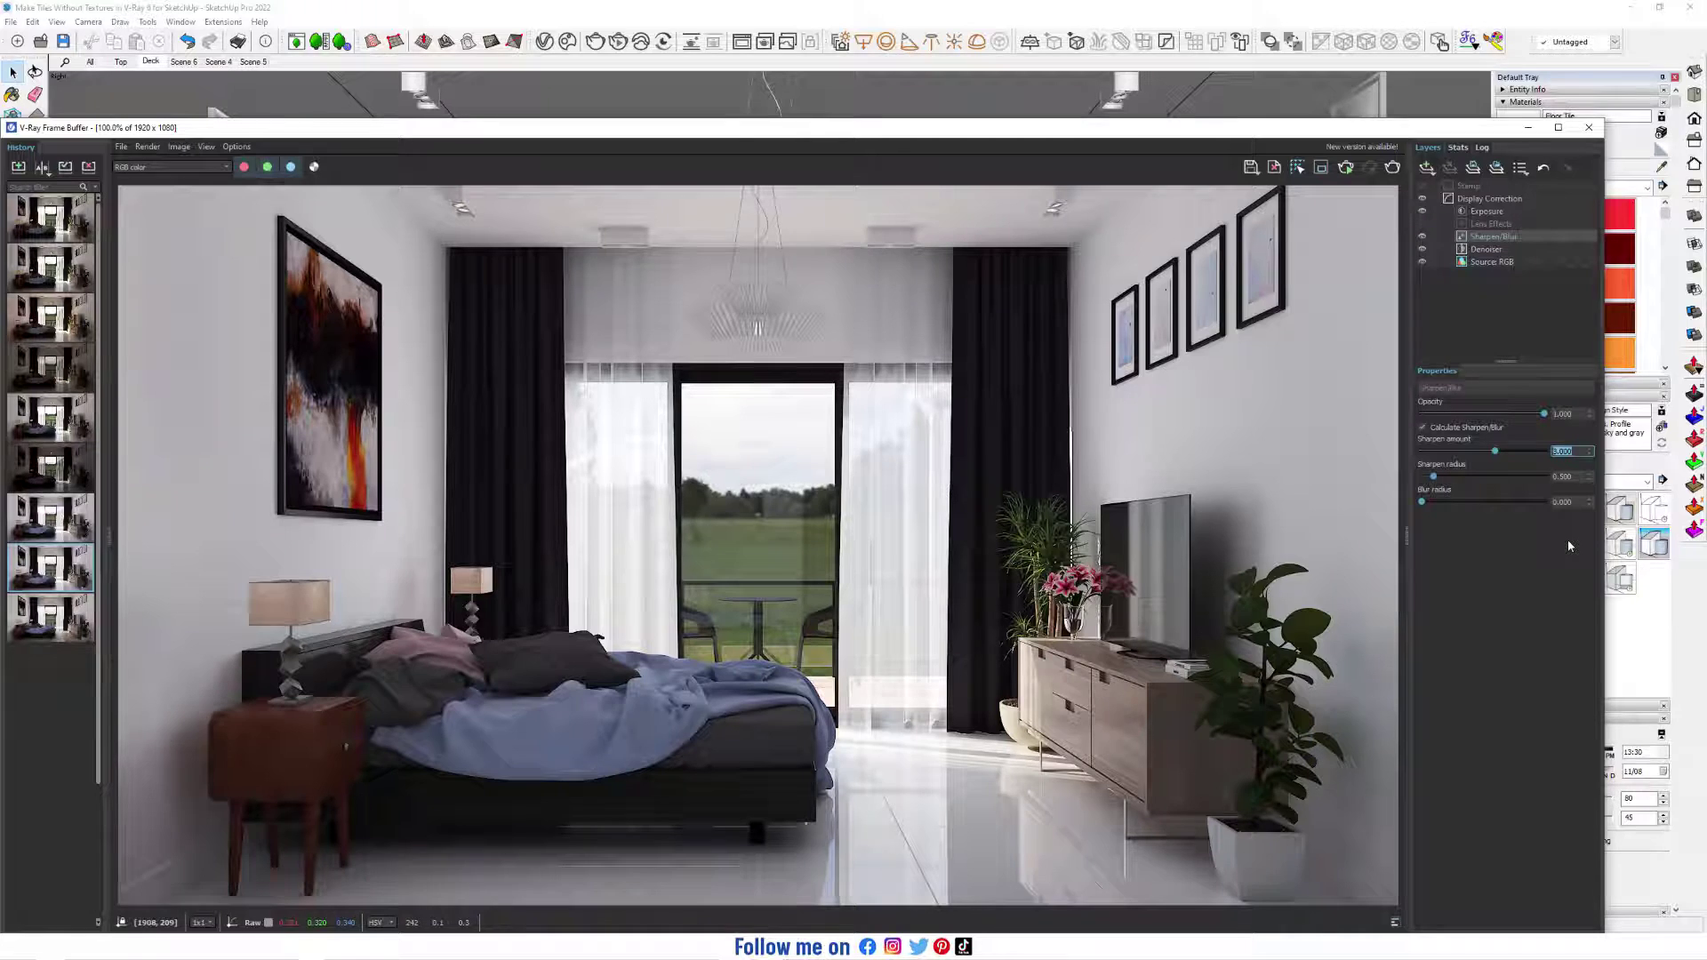
{"action": "left_click", "coordinate": [1506, 589]}
{"action": "left_click", "coordinate": [1422, 237]}
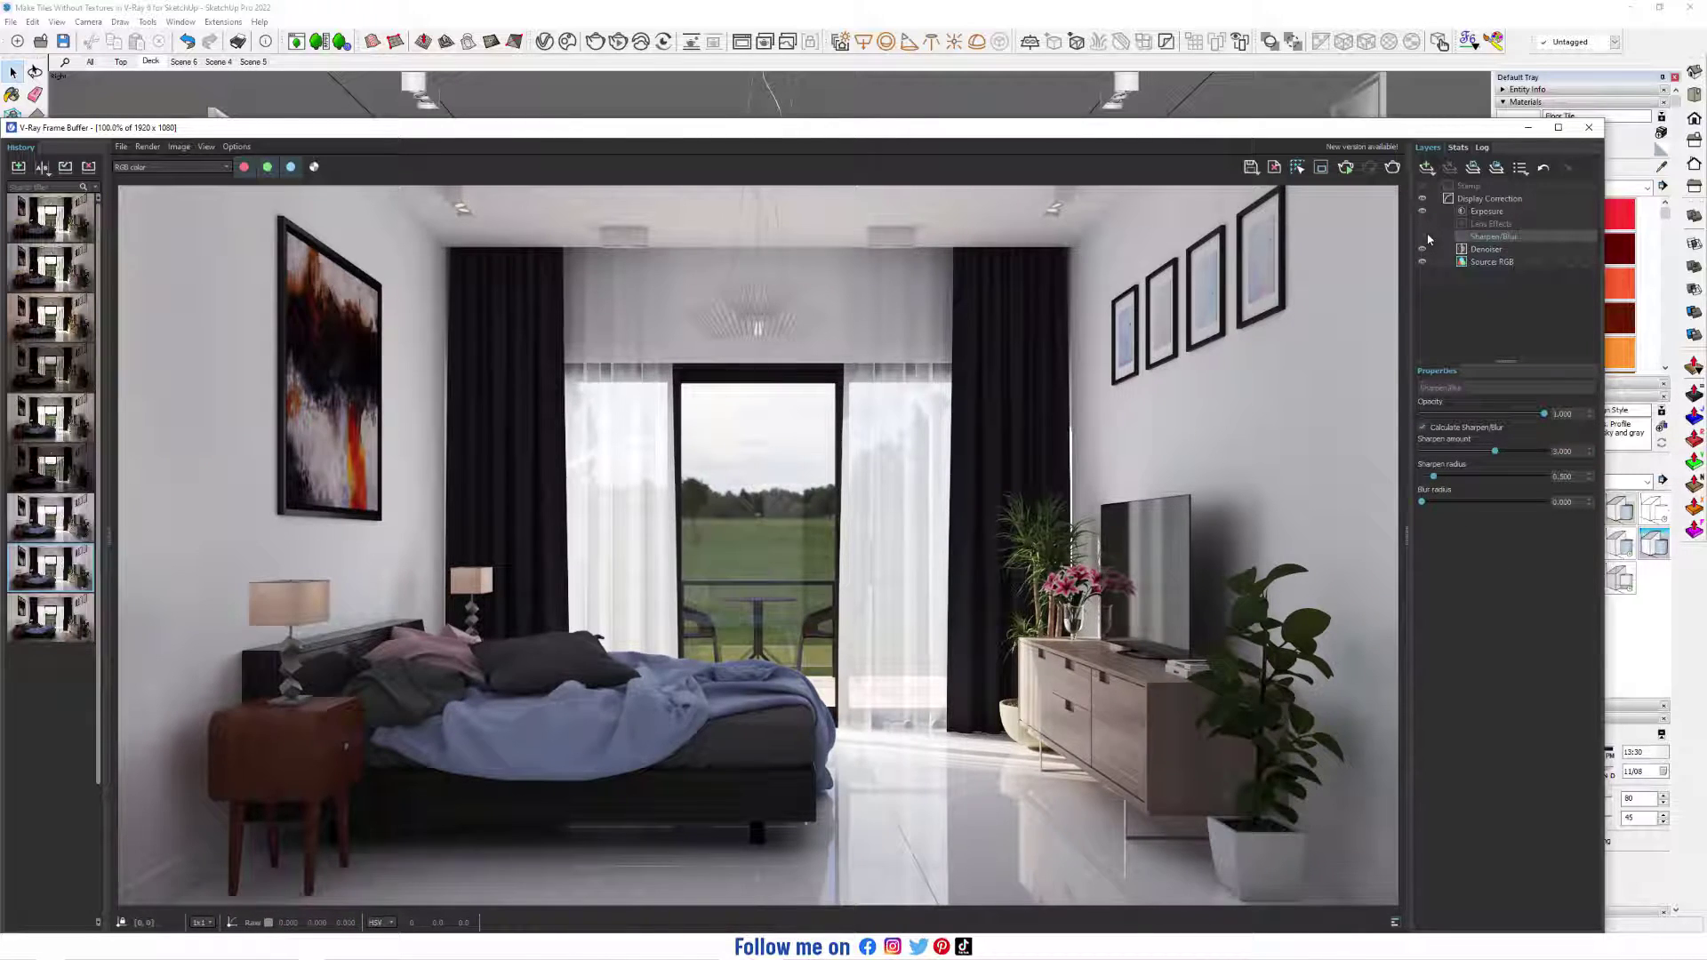
Zoom onto the cabinet and plant comparing sharpening off and on, keeping it enabled, then select Lens Effects
{"action": "left_click", "coordinate": [1422, 427]}
{"action": "scroll", "coordinate": [1304, 758], "scroll_direction": "up", "scroll_amount": 1}
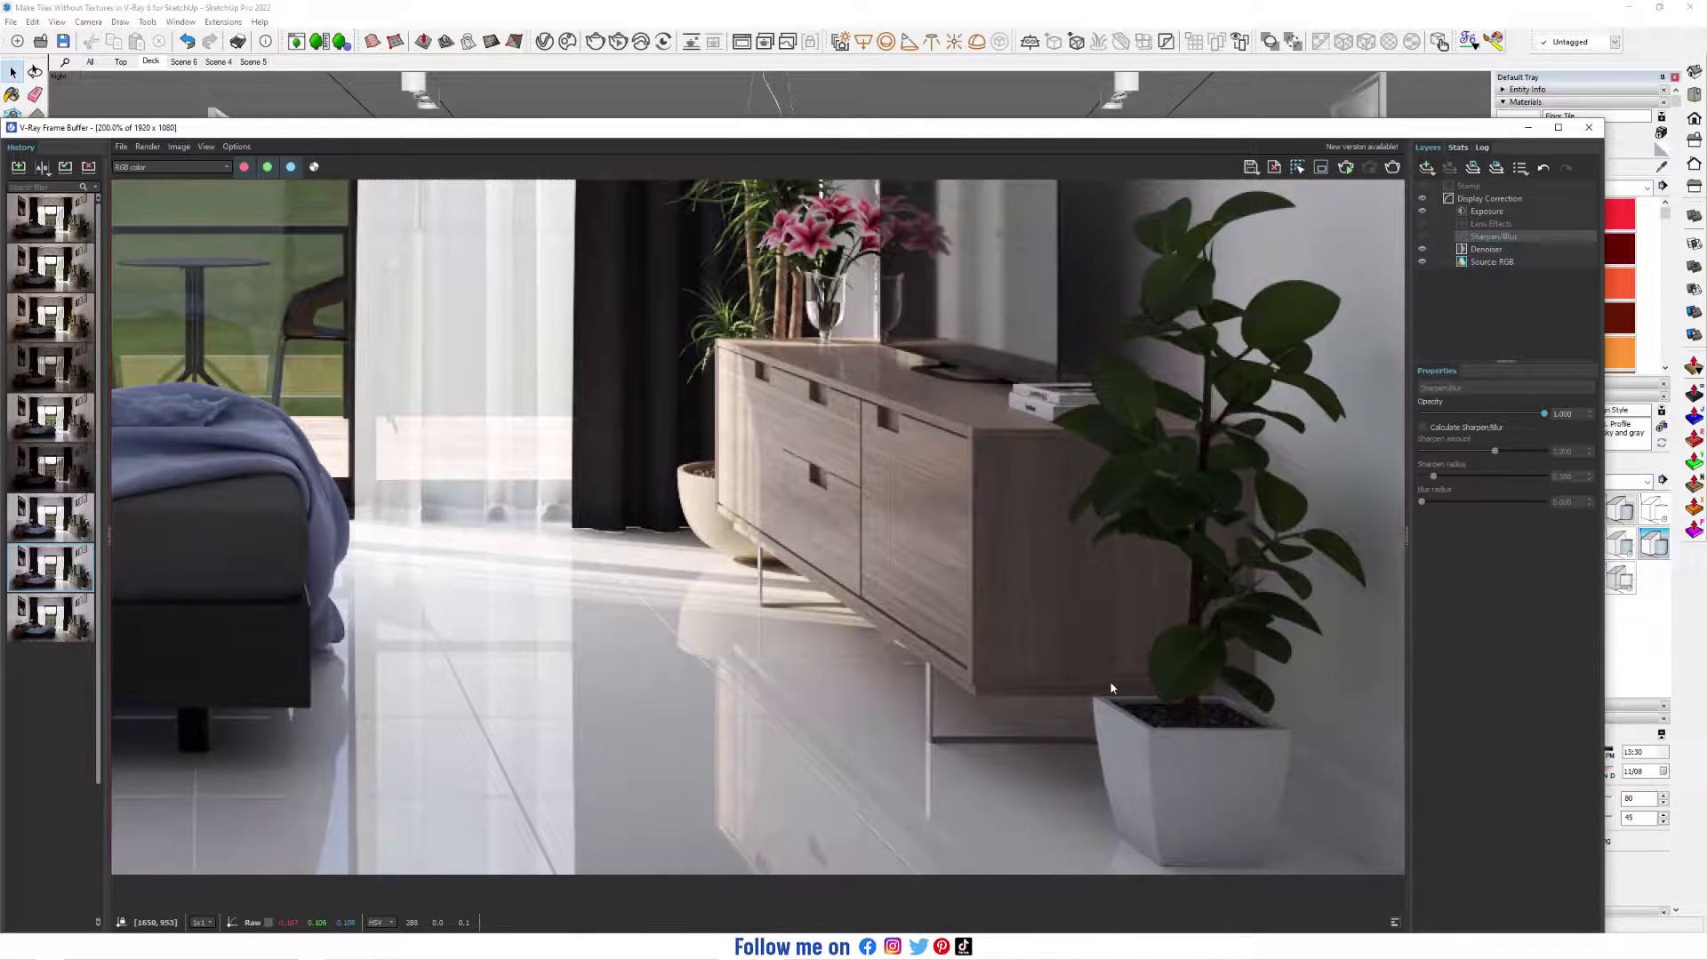
{"action": "middle_click_drag", "start_coordinate": [1110, 680], "coordinate": [952, 699]}
{"action": "scroll", "coordinate": [951, 701], "scroll_direction": "up", "scroll_amount": 1}
{"action": "scroll", "coordinate": [951, 701], "scroll_direction": "down", "scroll_amount": 1}
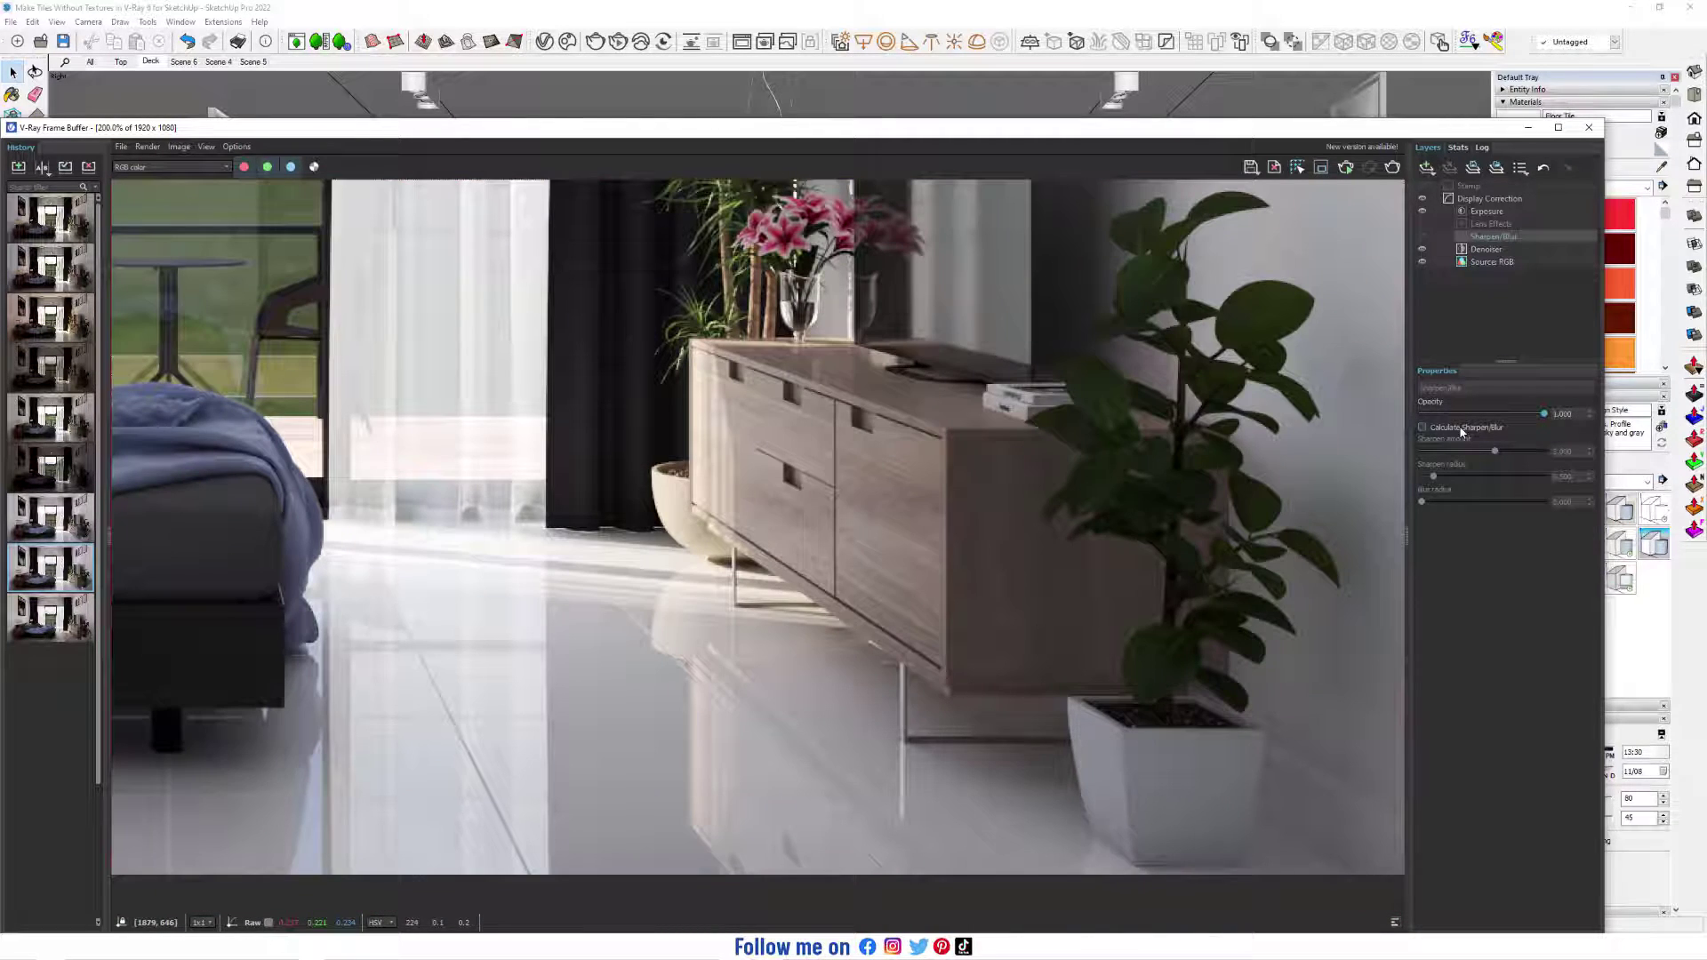
{"action": "left_click", "coordinate": [1426, 428]}
{"action": "scroll", "coordinate": [1180, 543], "scroll_direction": "down", "scroll_amount": 1}
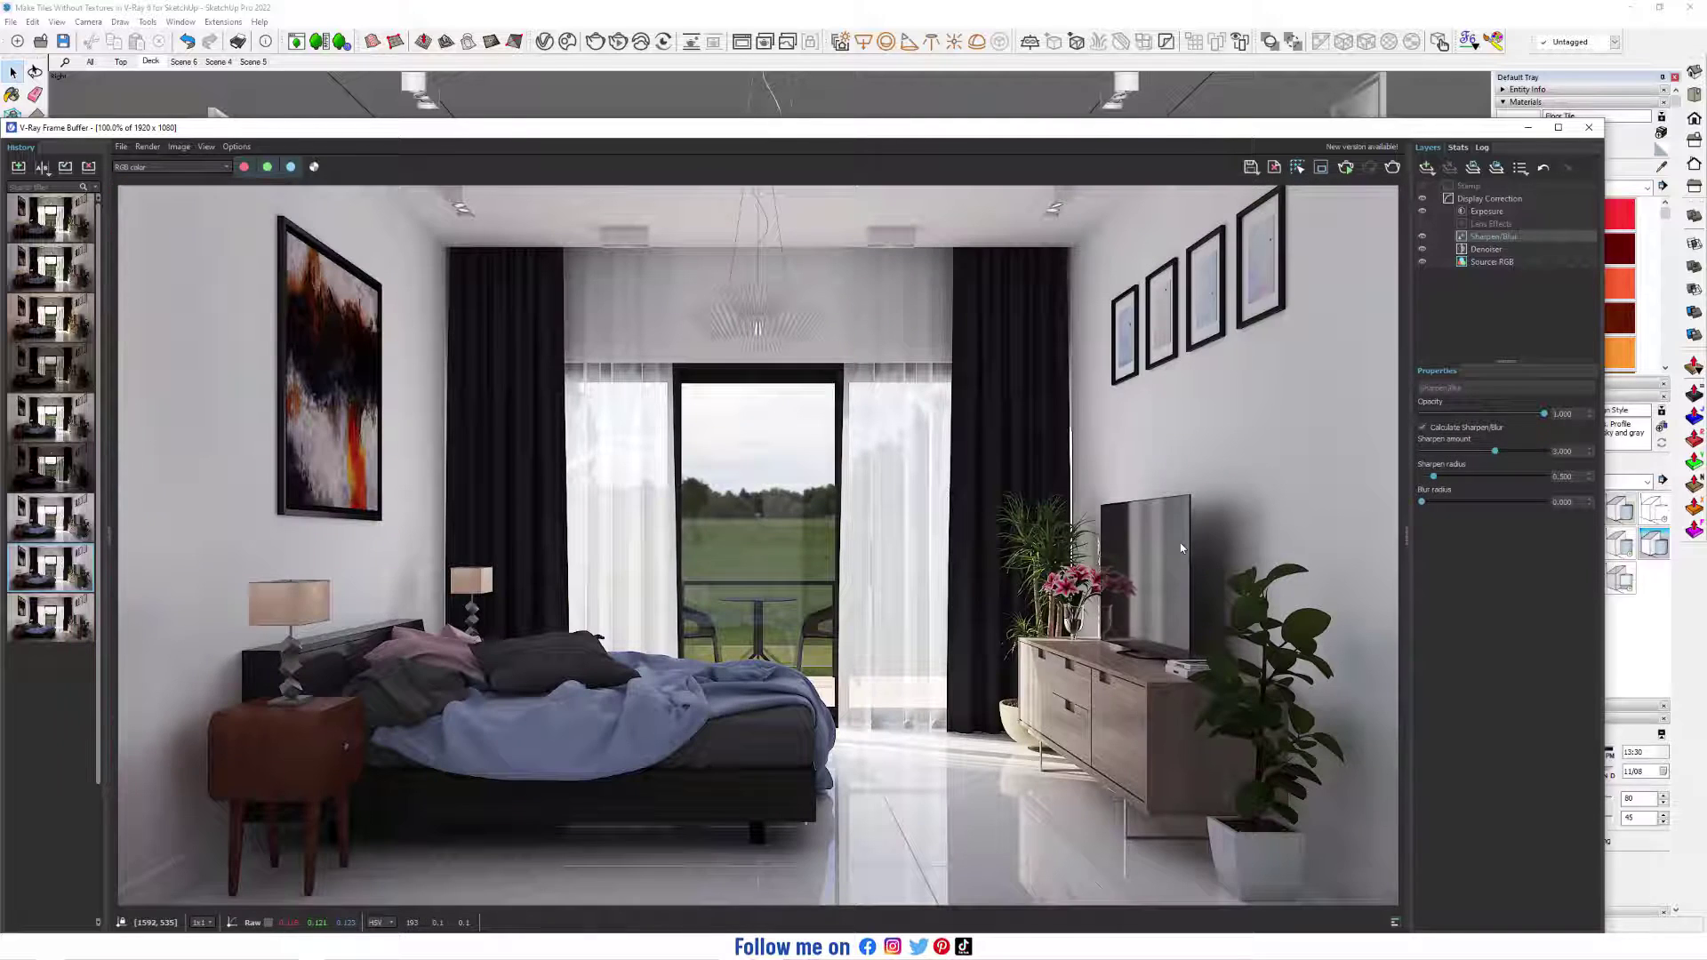
{"action": "left_click", "coordinate": [1490, 223]}
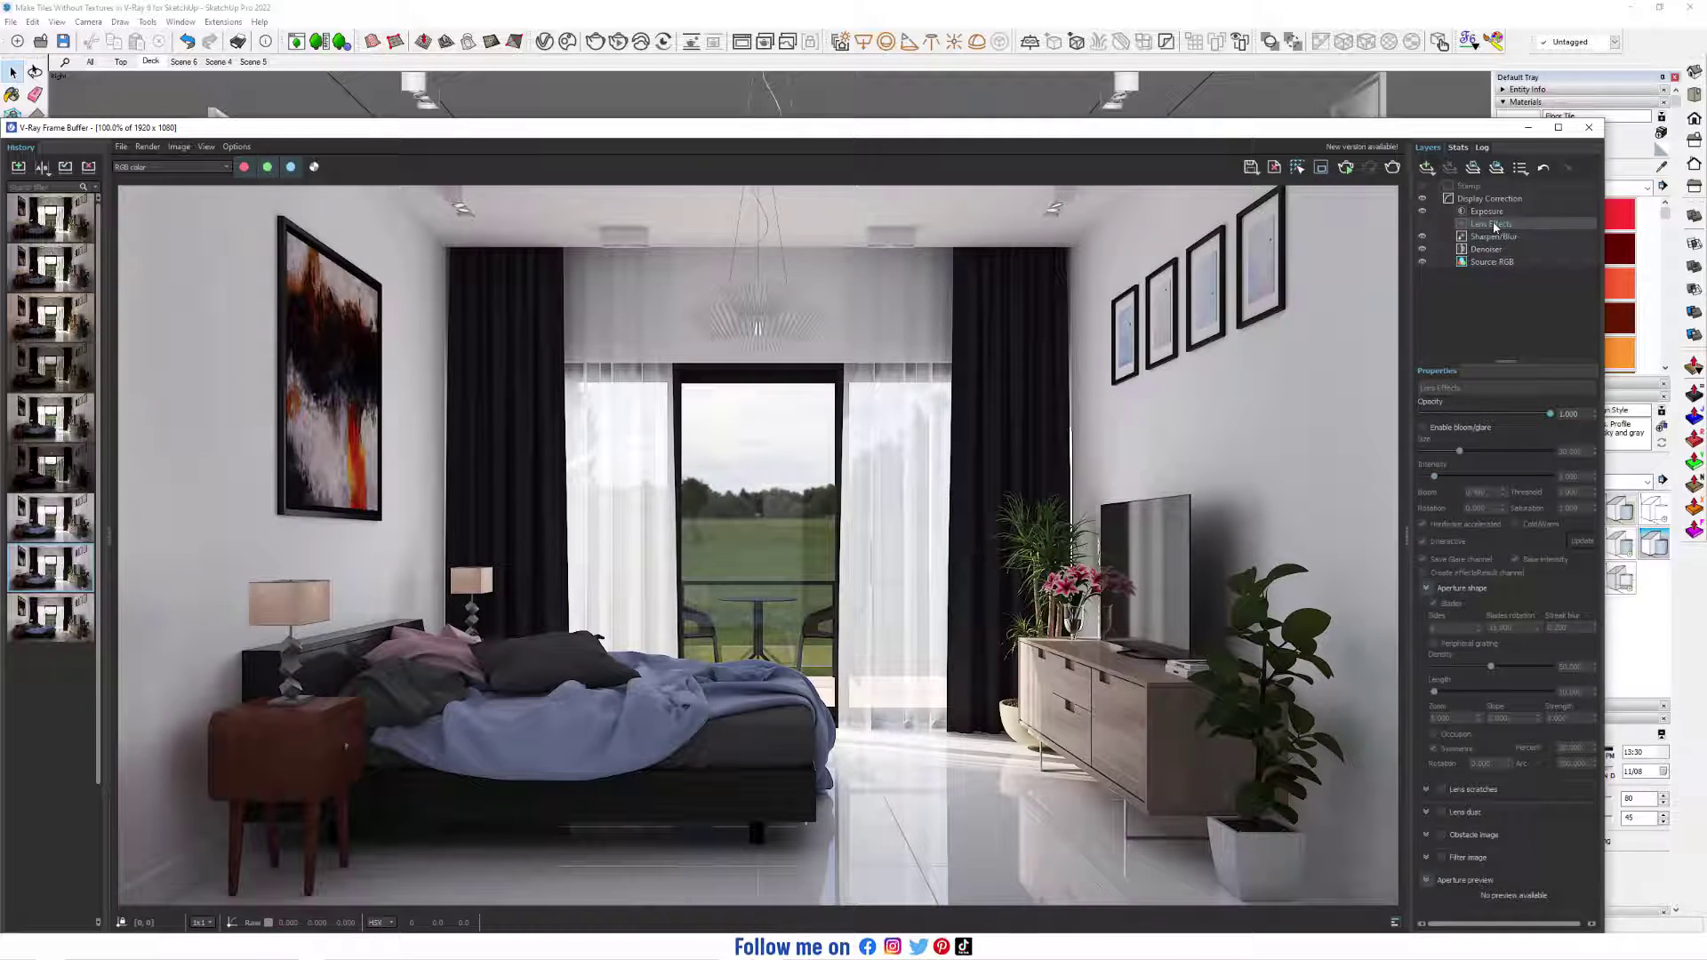
Enable bloom/glare in Lens Effects with Size 100
{"action": "left_click", "coordinate": [1423, 224]}
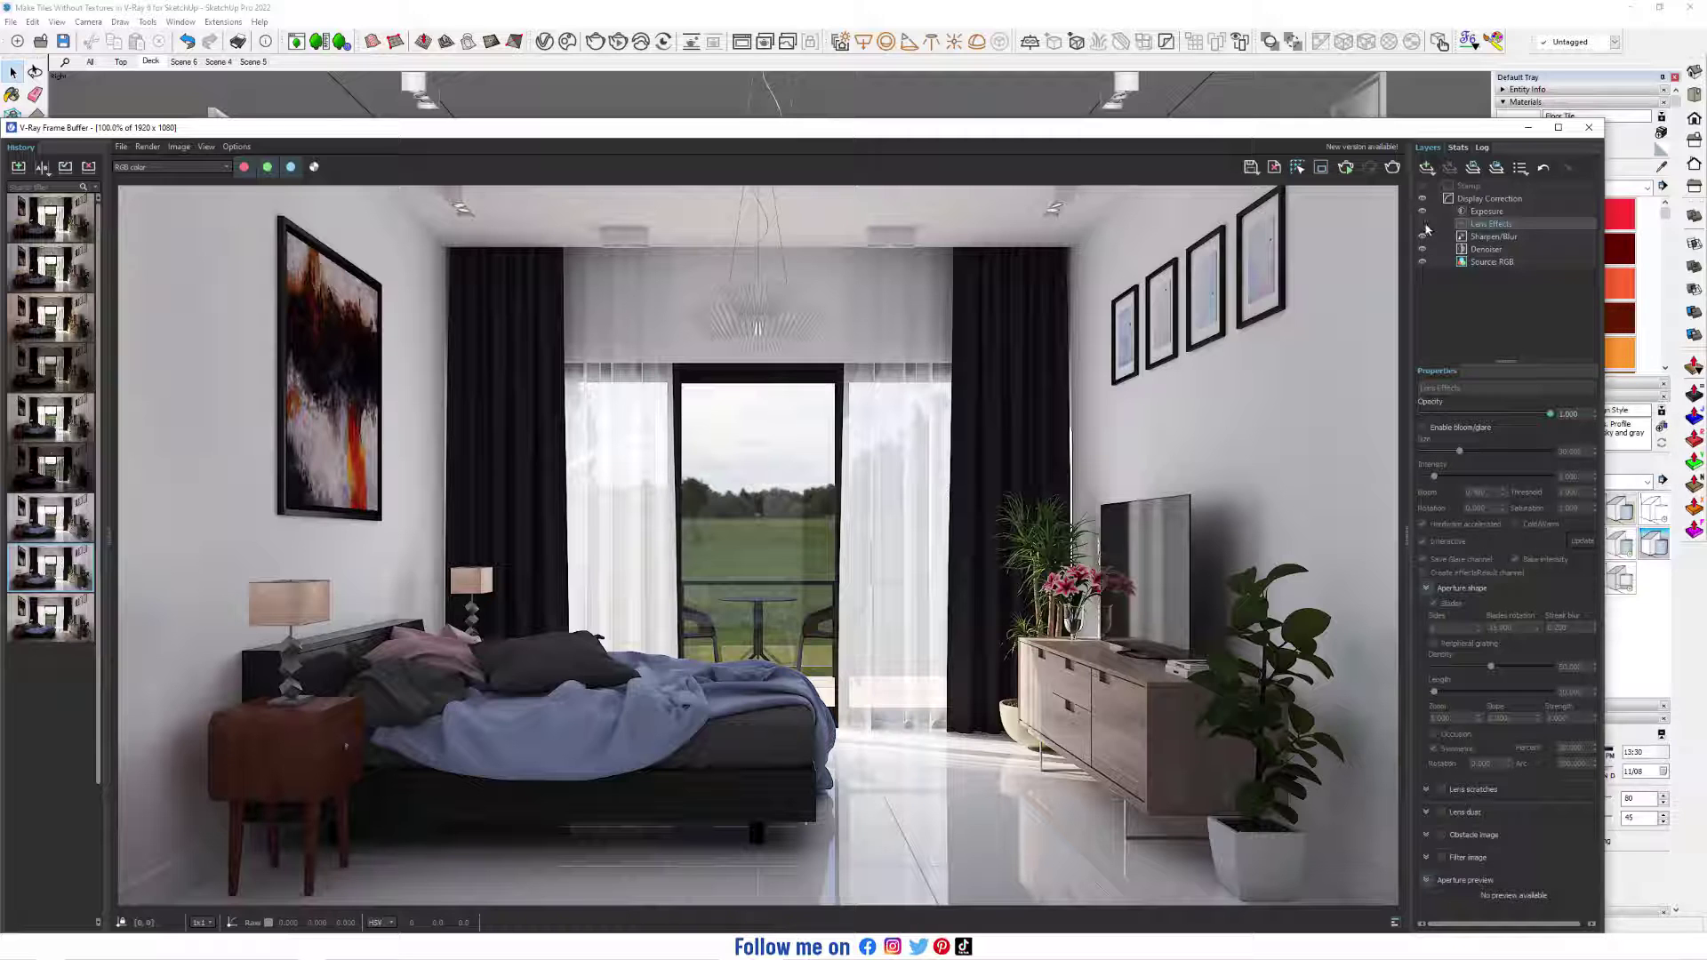
{"action": "left_click", "coordinate": [1423, 428]}
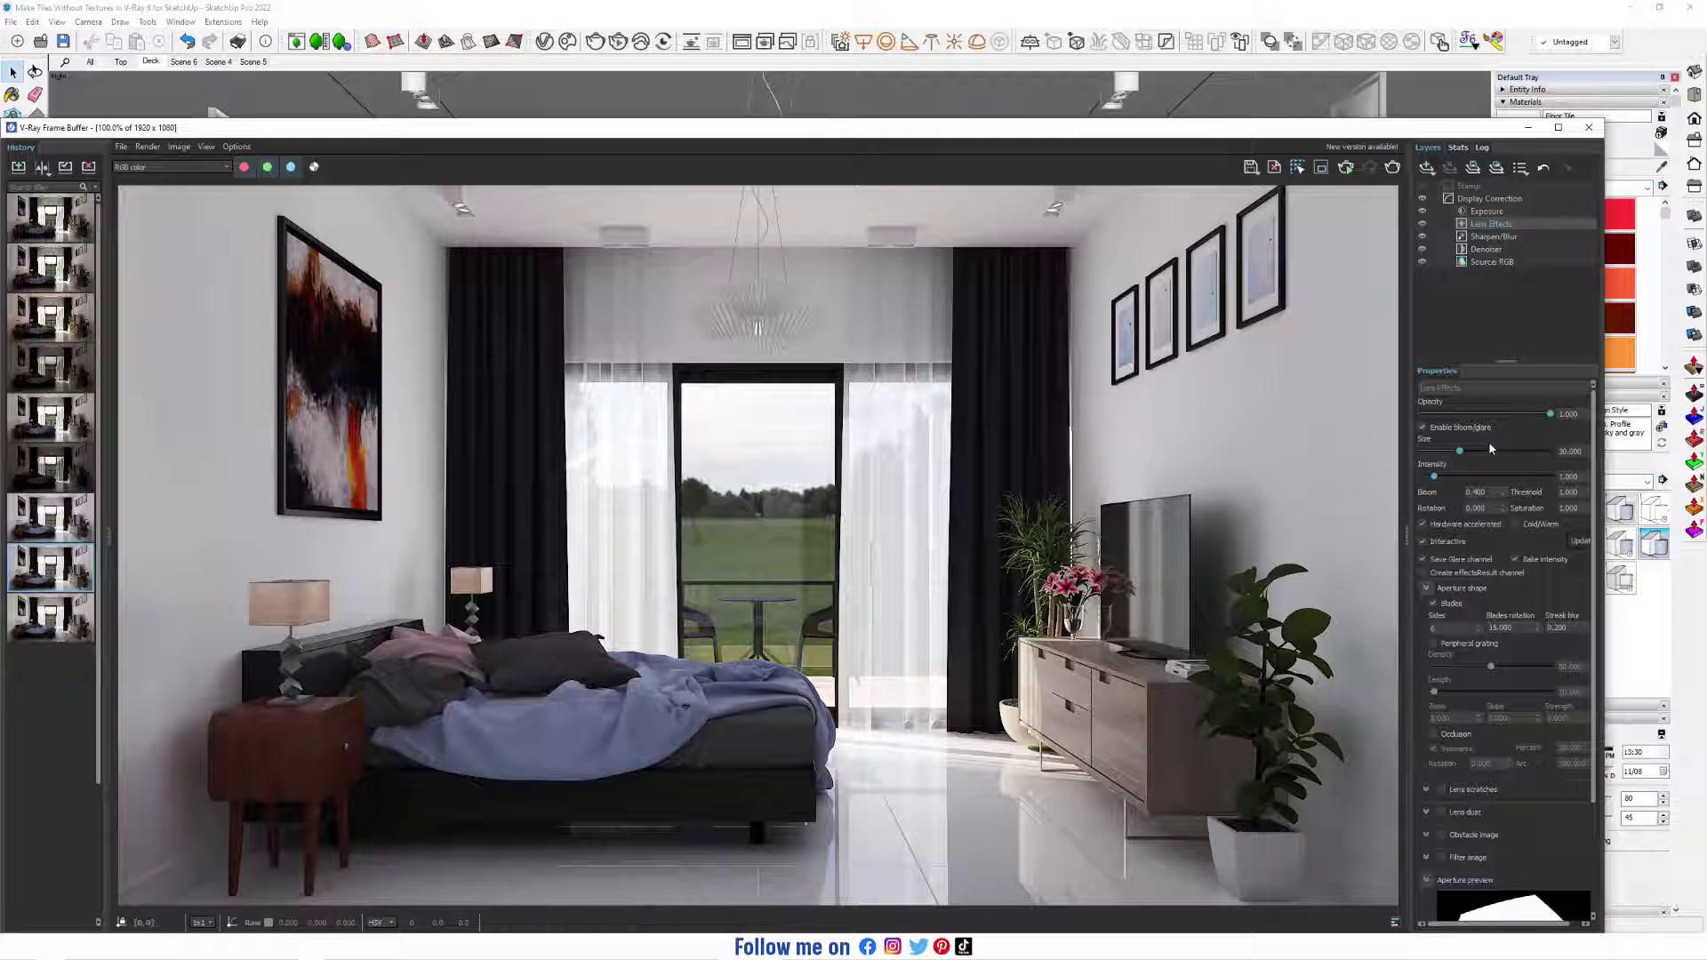
{"action": "double_click", "coordinate": [1570, 452]}
{"action": "type", "text": "100"}
{"action": "key", "text": "Return"}
Set Intensity 10 and Threshold 0.9, testing the Blades option off and back on
{"action": "double_click", "coordinate": [1570, 476]}
{"action": "type", "text": "10"}
{"action": "key", "text": "Return"}
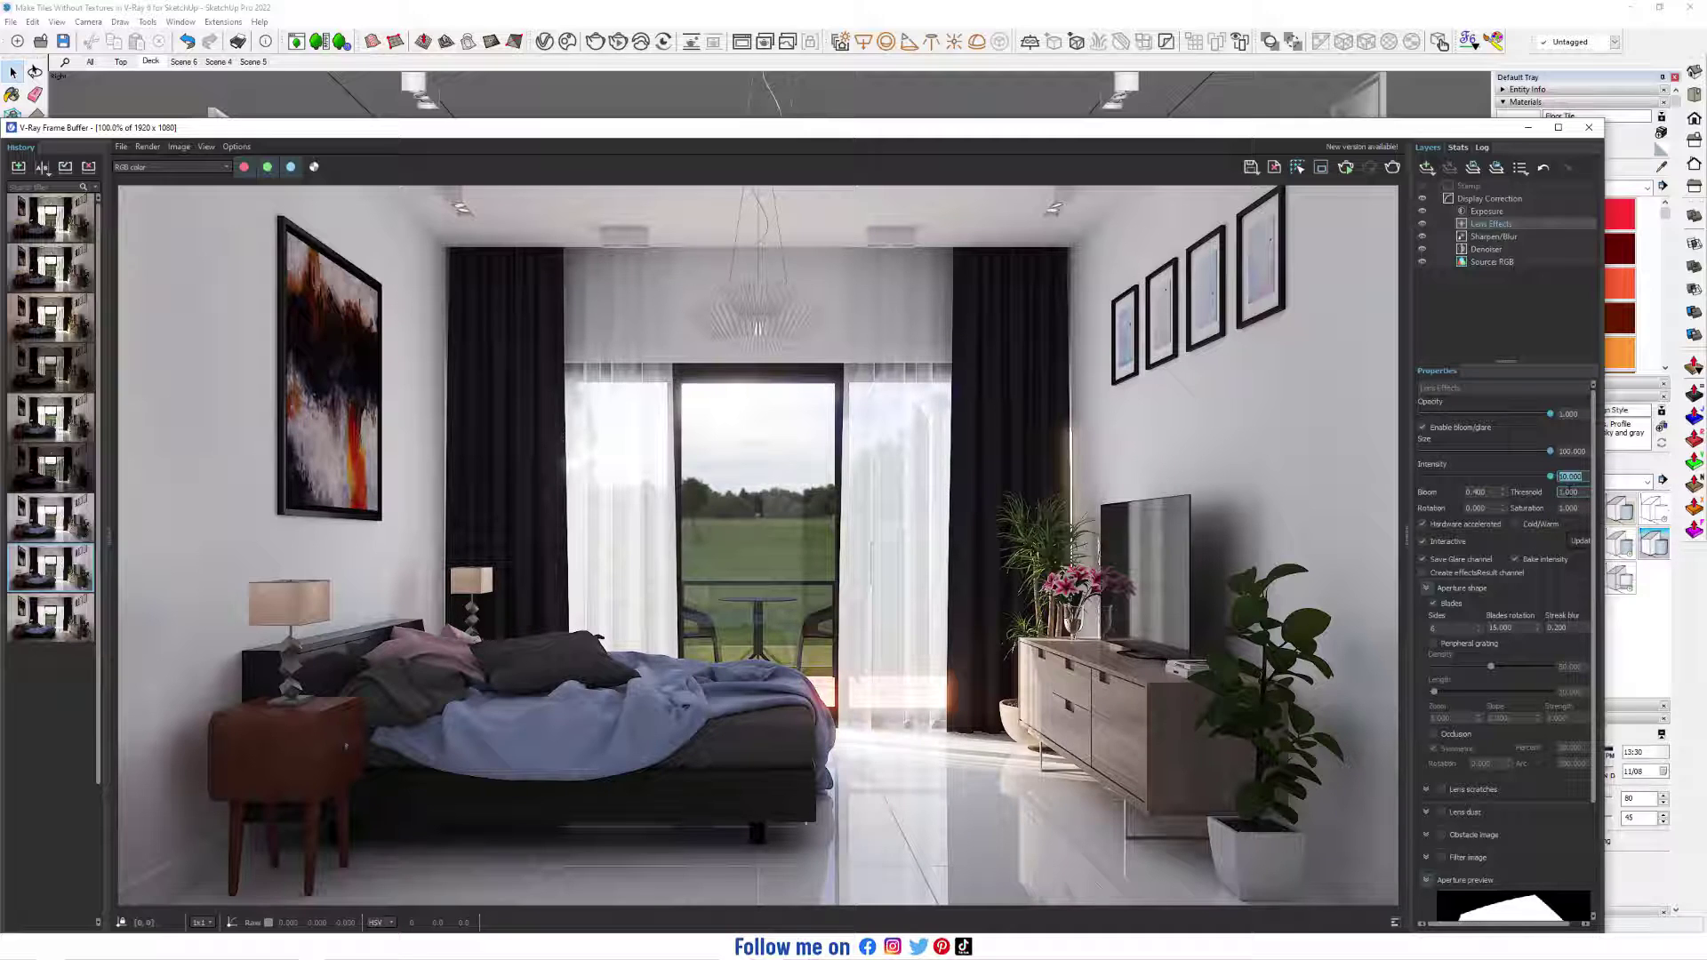
{"action": "double_click", "coordinate": [1568, 492]}
{"action": "key", "text": "Return"}
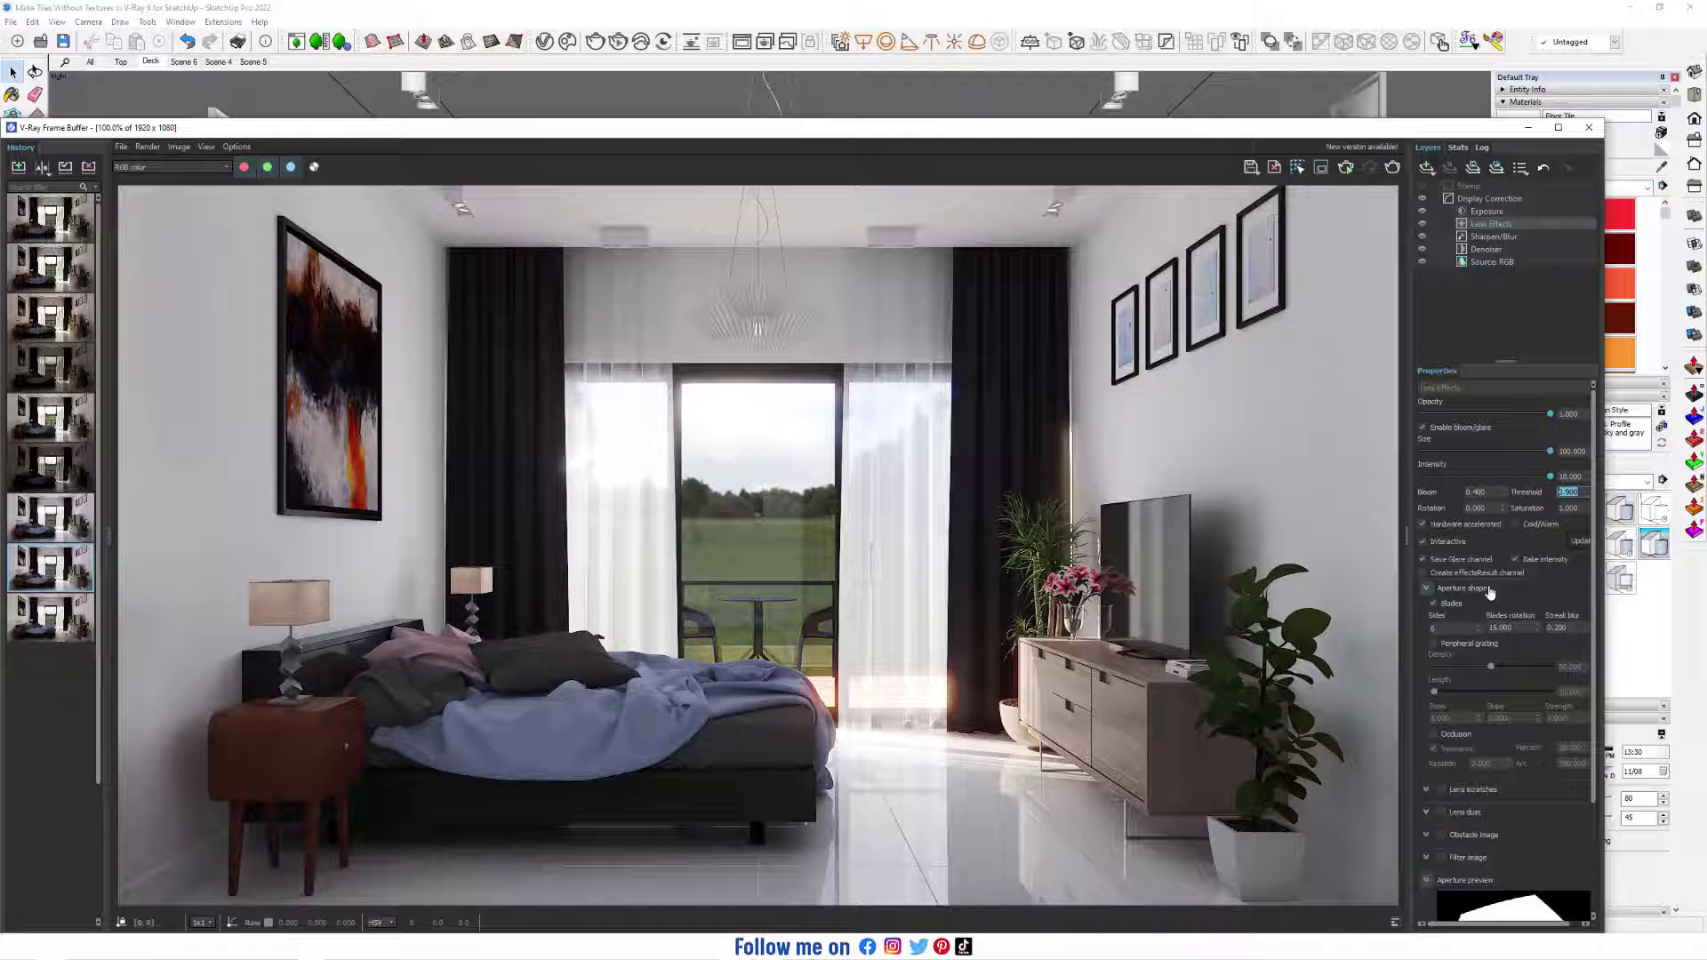
{"action": "left_click", "coordinate": [1434, 604]}
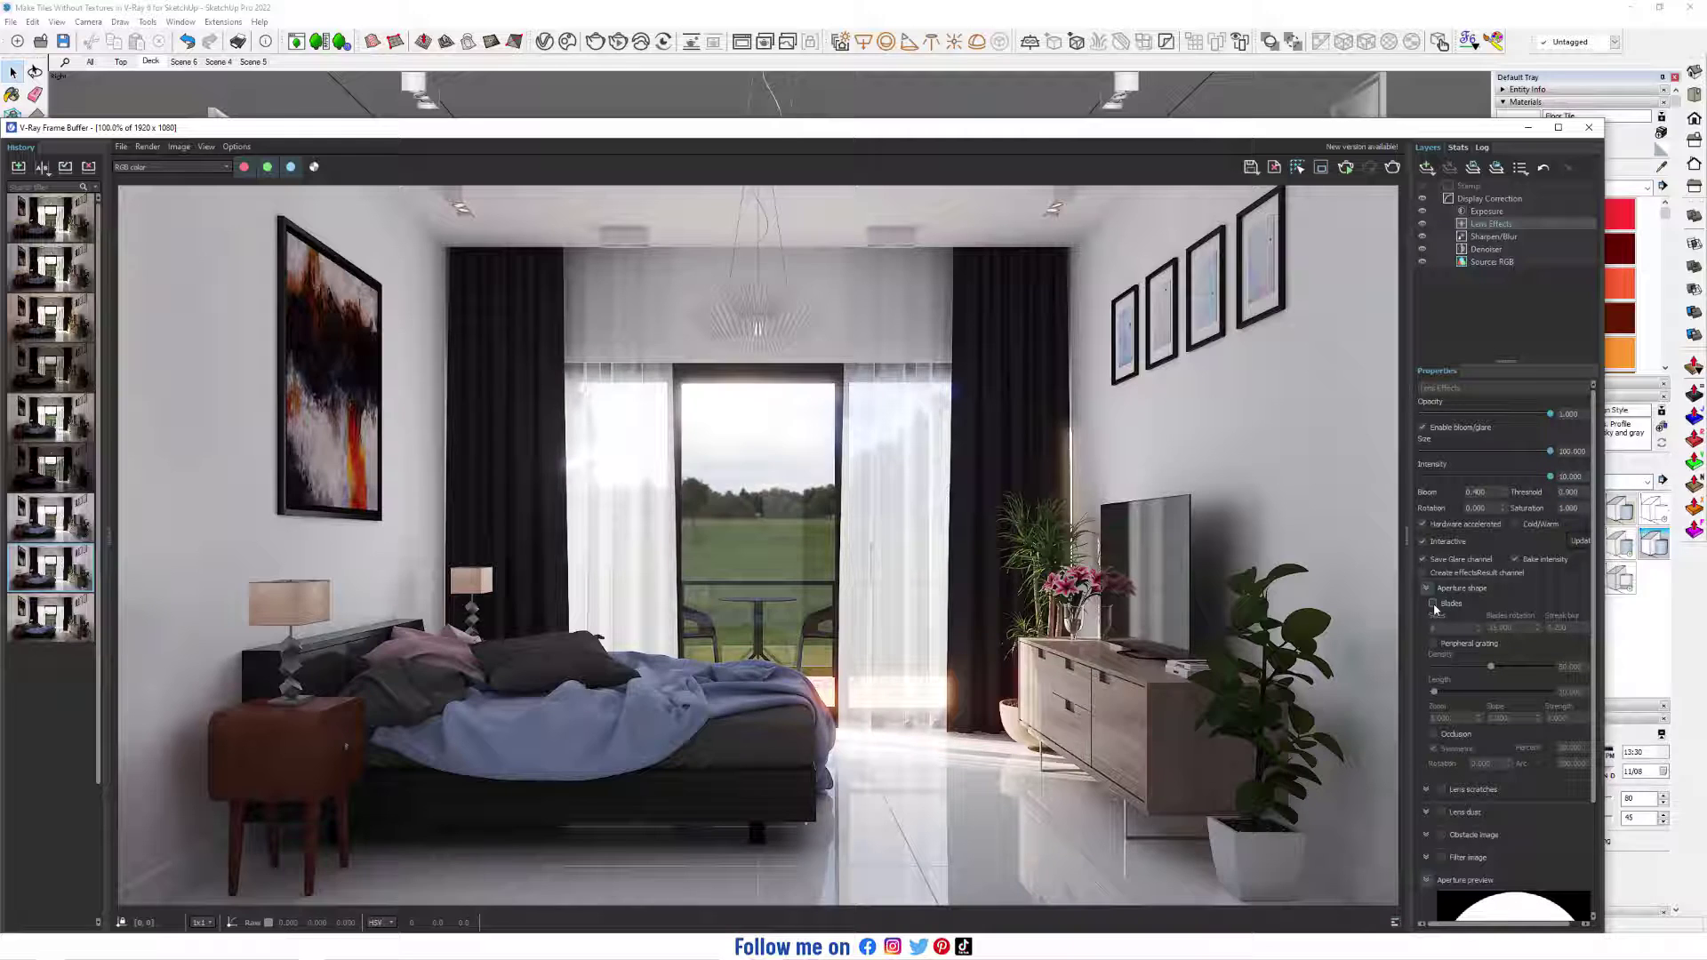
{"action": "left_click", "coordinate": [1434, 604]}
{"action": "left_click", "coordinate": [1526, 288]}
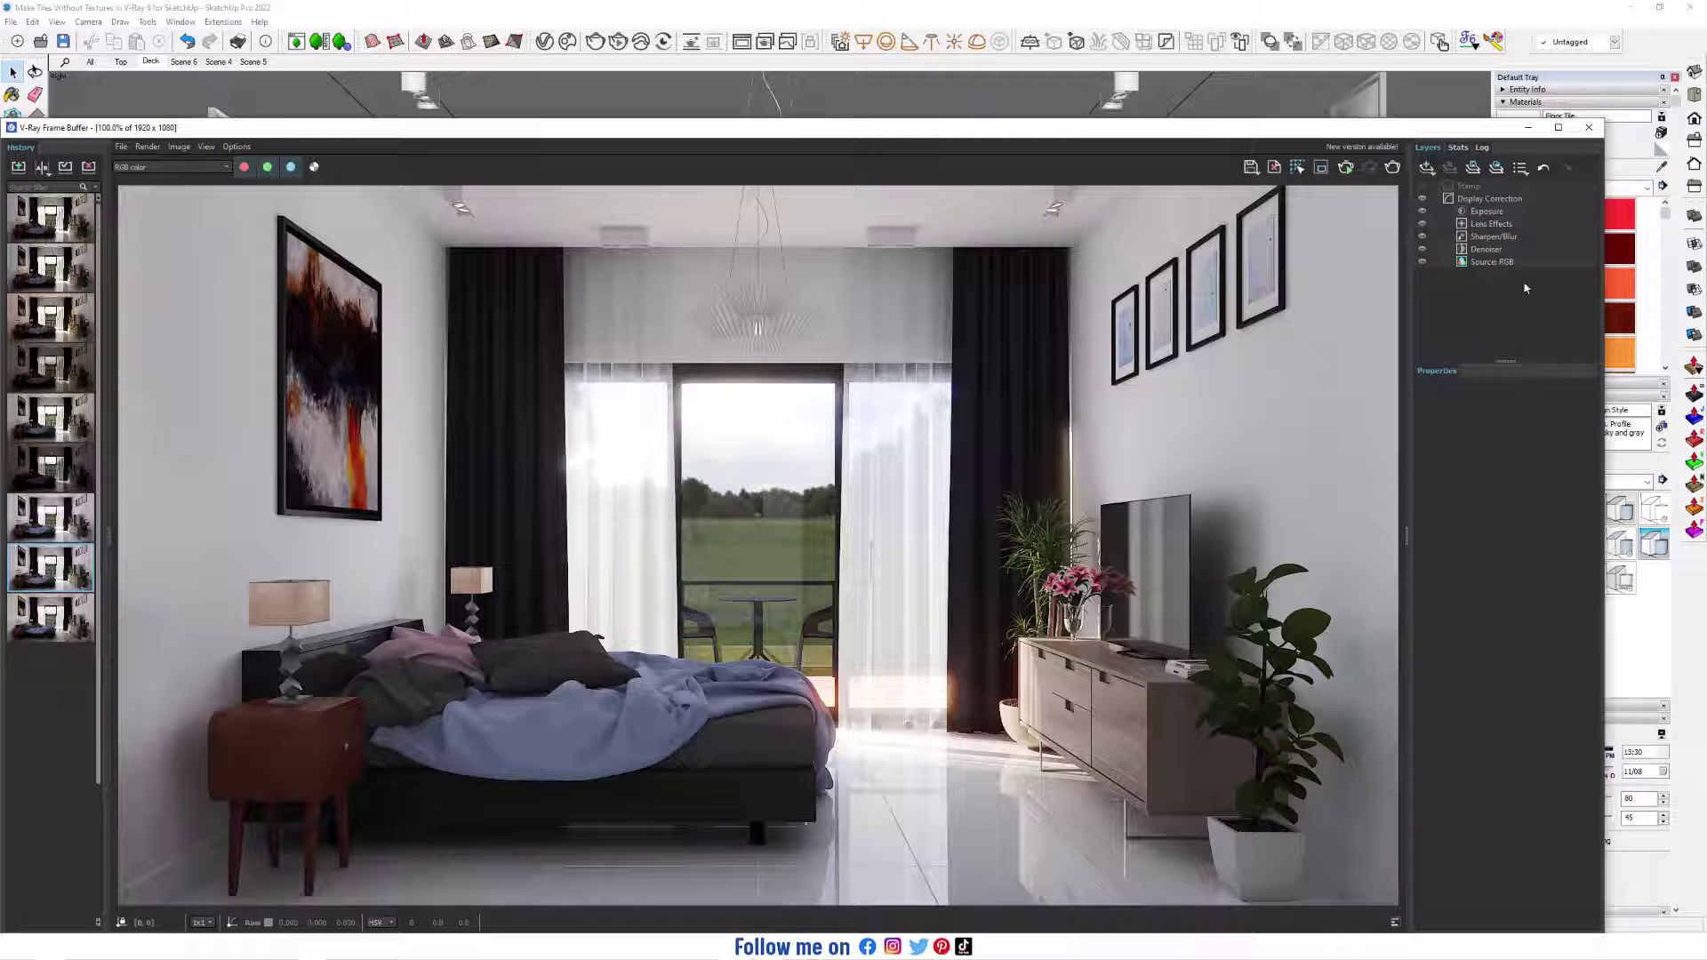
{"action": "left_click", "coordinate": [1423, 241]}
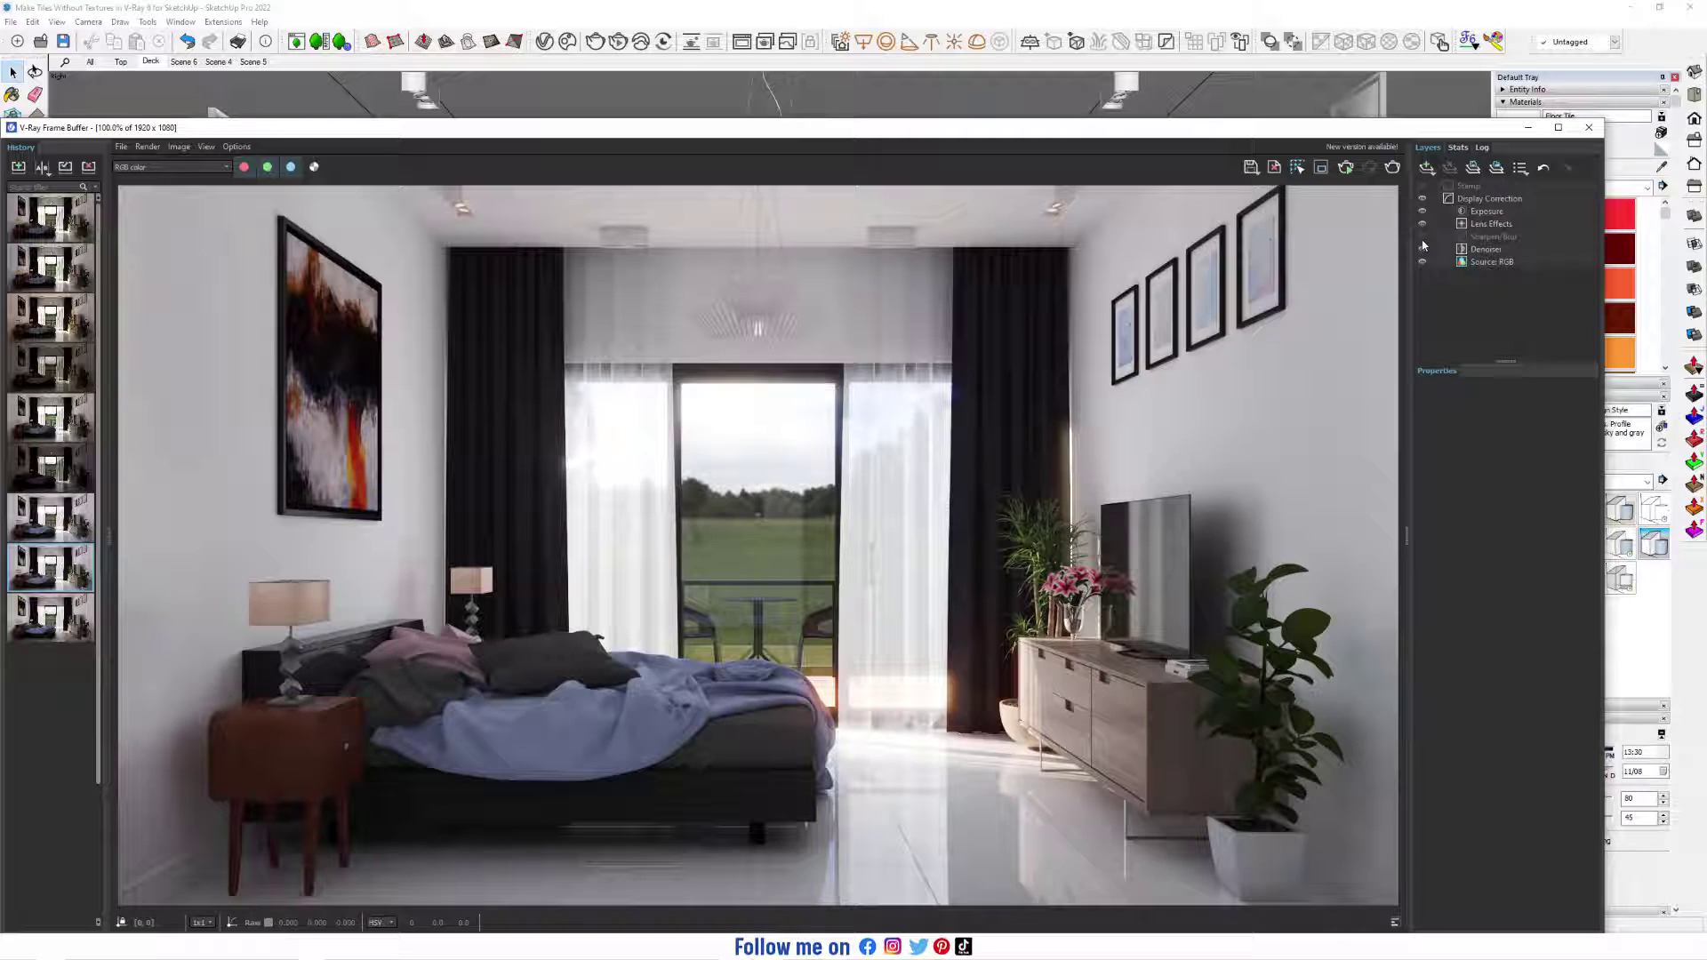
{"action": "left_click", "coordinate": [1423, 236]}
{"action": "left_click", "coordinate": [1423, 224]}
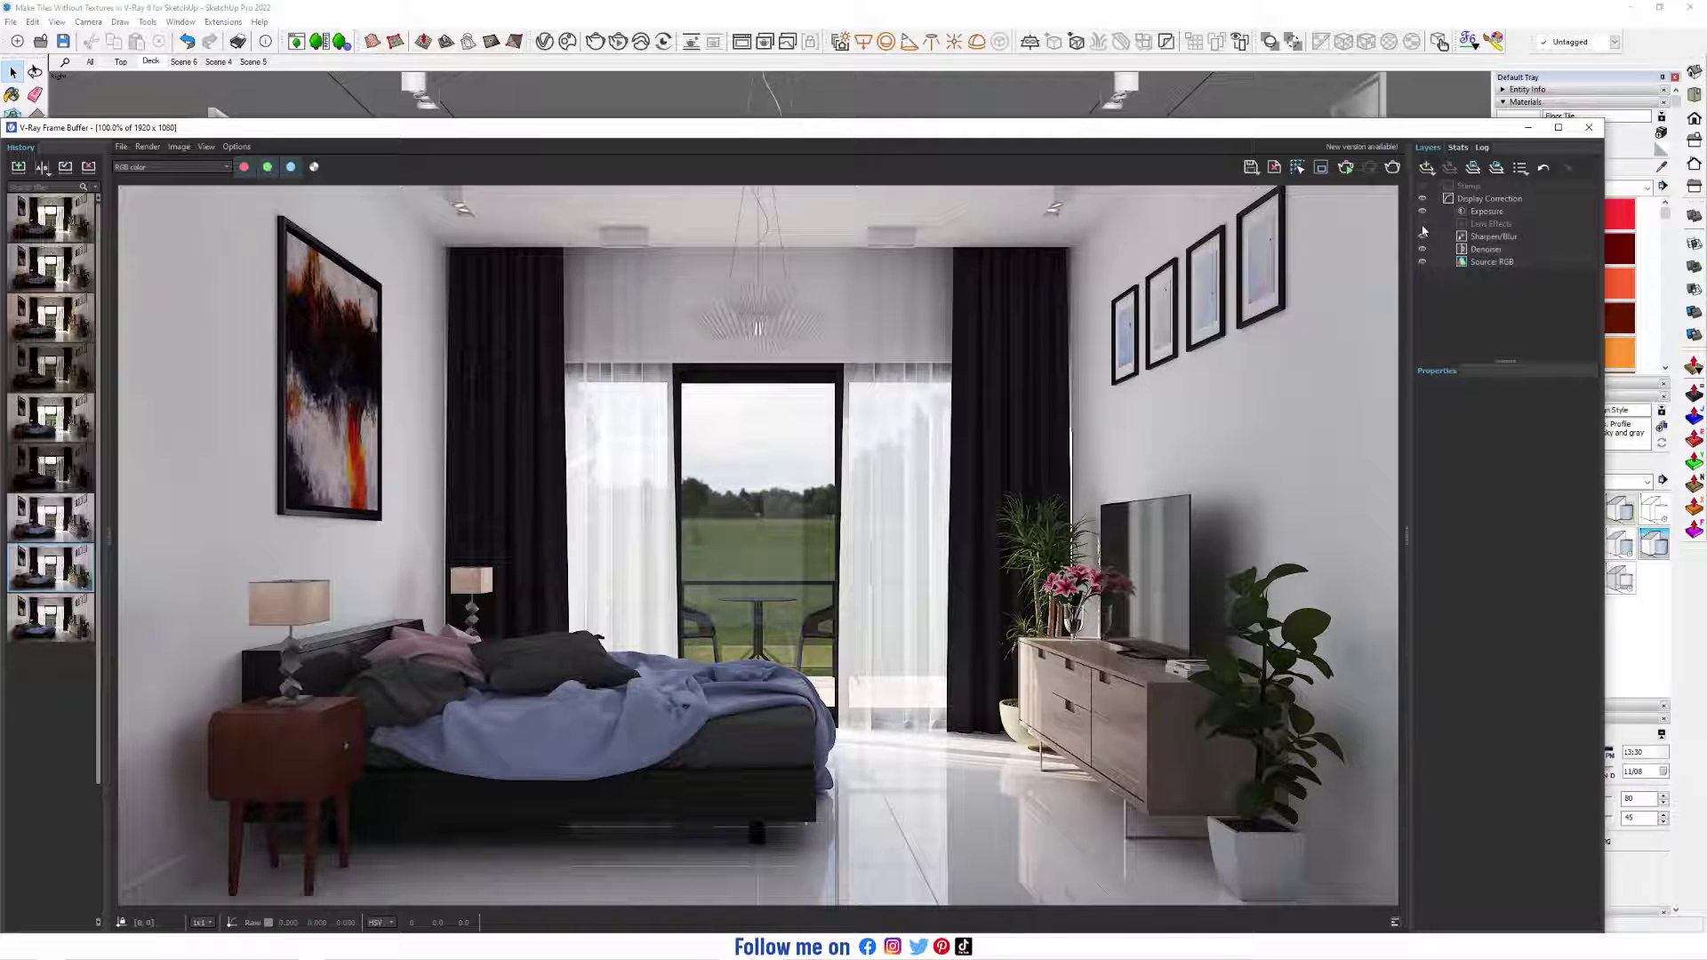
{"action": "left_click", "coordinate": [1423, 224]}
{"action": "left_click", "coordinate": [1423, 214]}
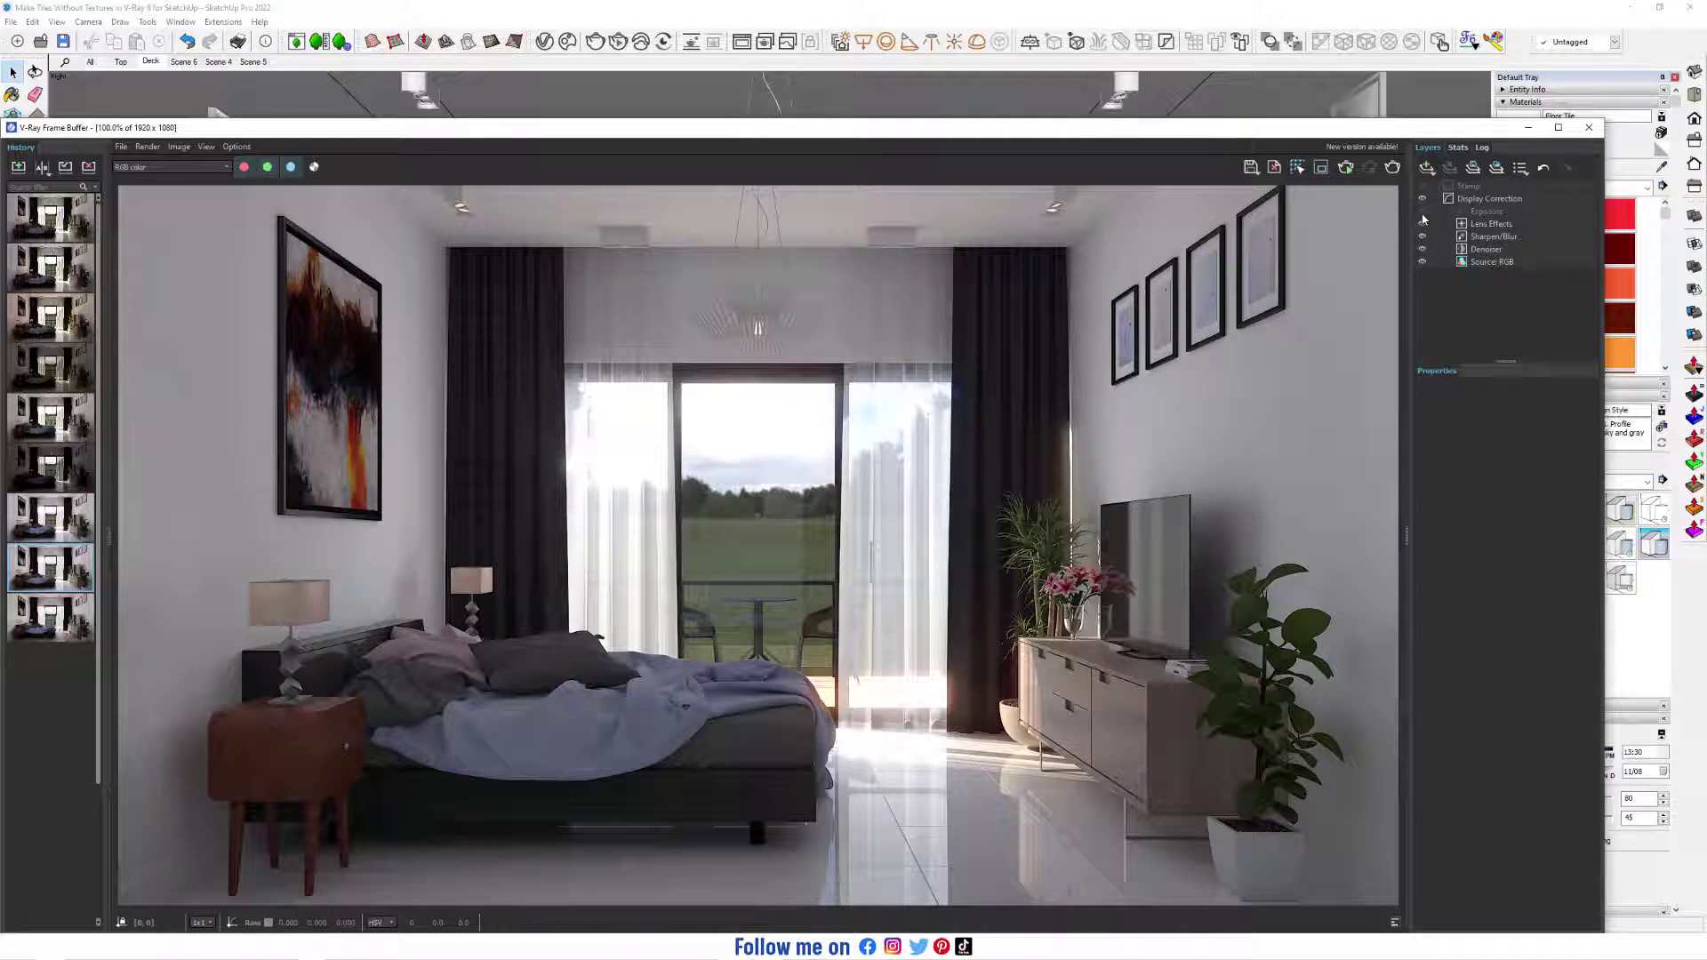
{"action": "left_click", "coordinate": [1424, 213]}
{"action": "left_click", "coordinate": [1423, 213]}
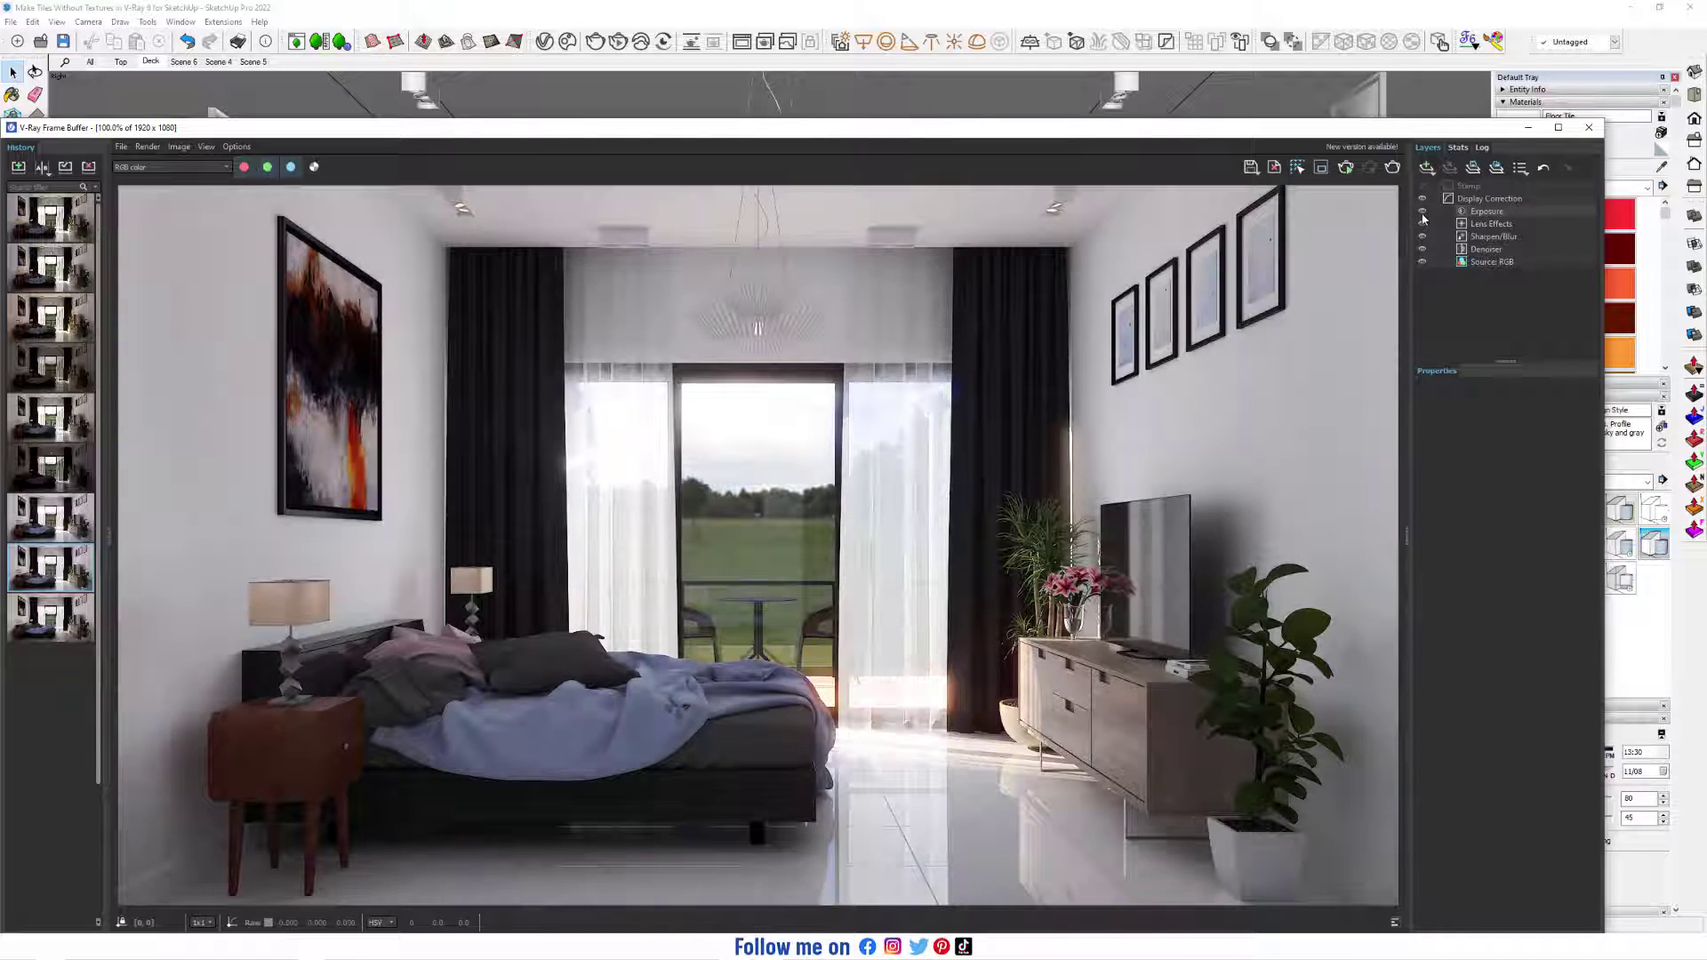
{"action": "left_click", "coordinate": [1424, 213]}
{"action": "left_click", "coordinate": [1424, 213]}
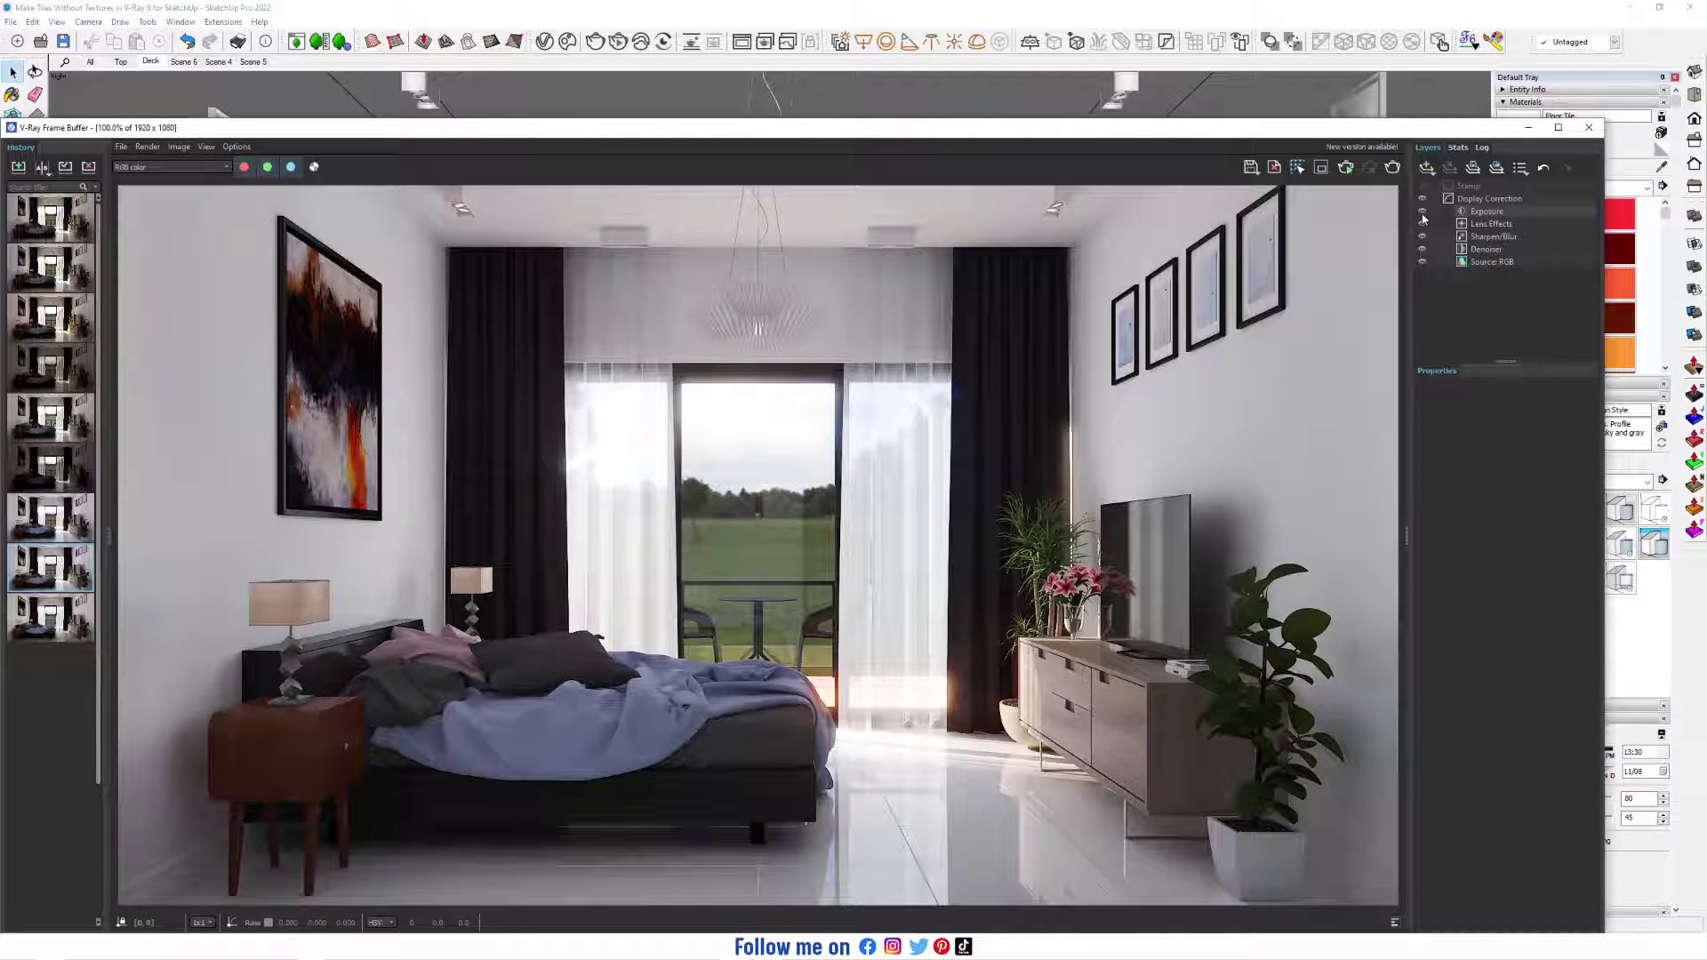